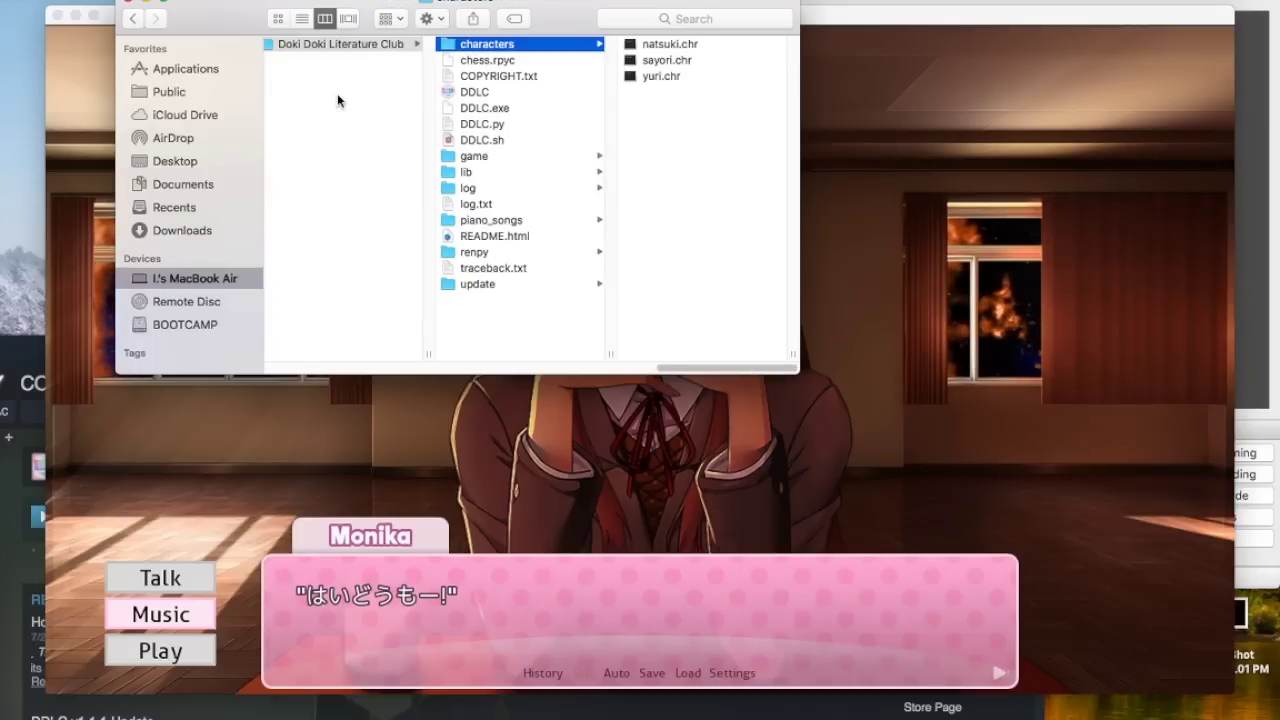
Step: Bring Monika After Story forward, make it fill the screen, and advance Monika's dialogue
click(944, 285)
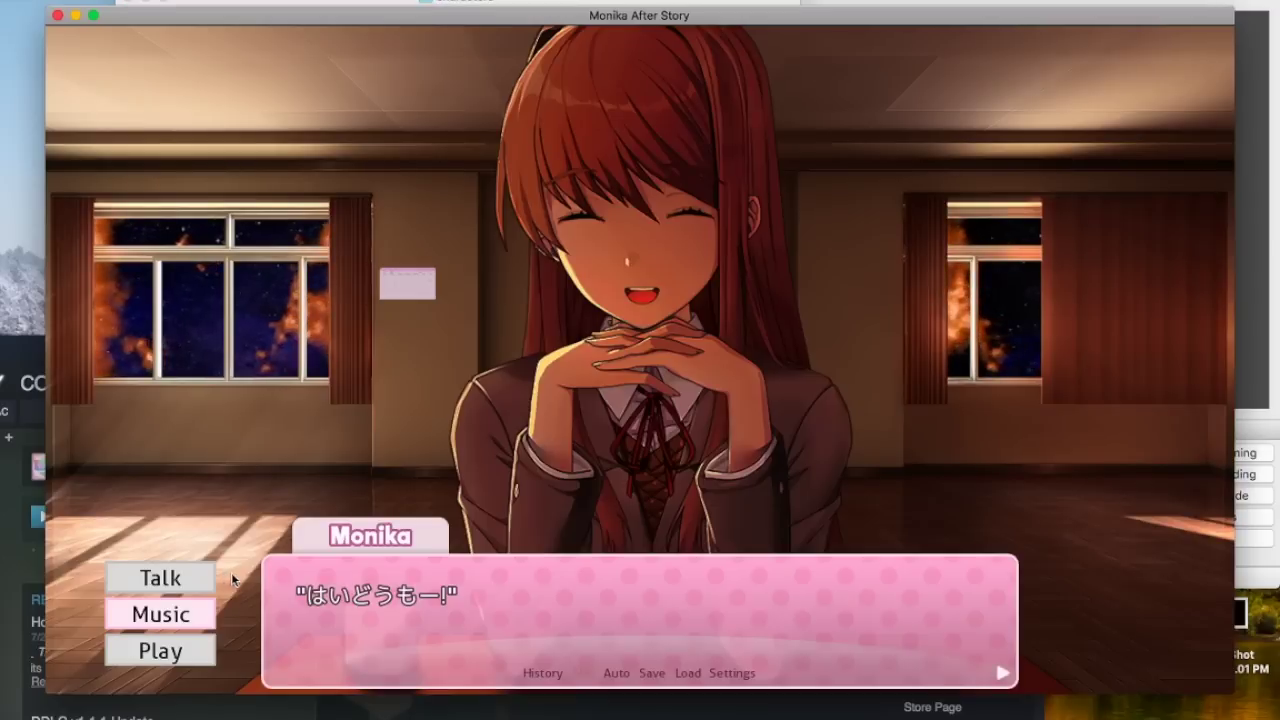
click(93, 17)
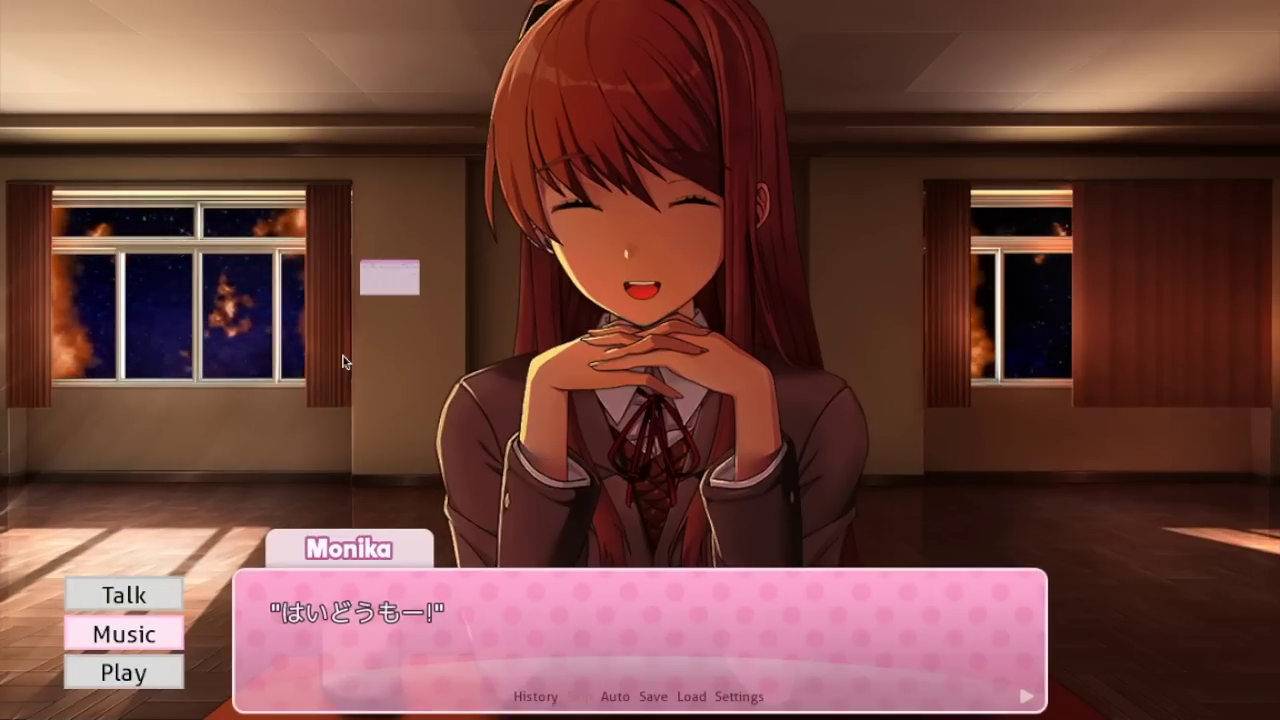
click(343, 362)
click(343, 362)
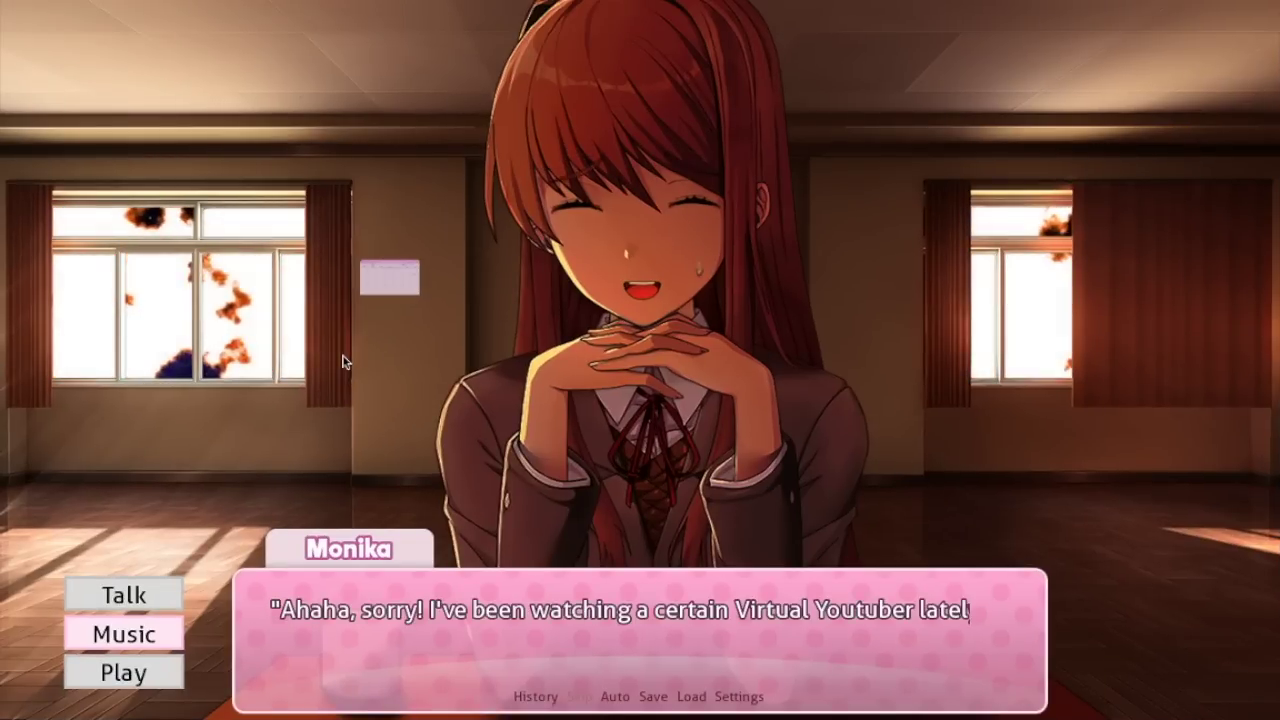
click(343, 362)
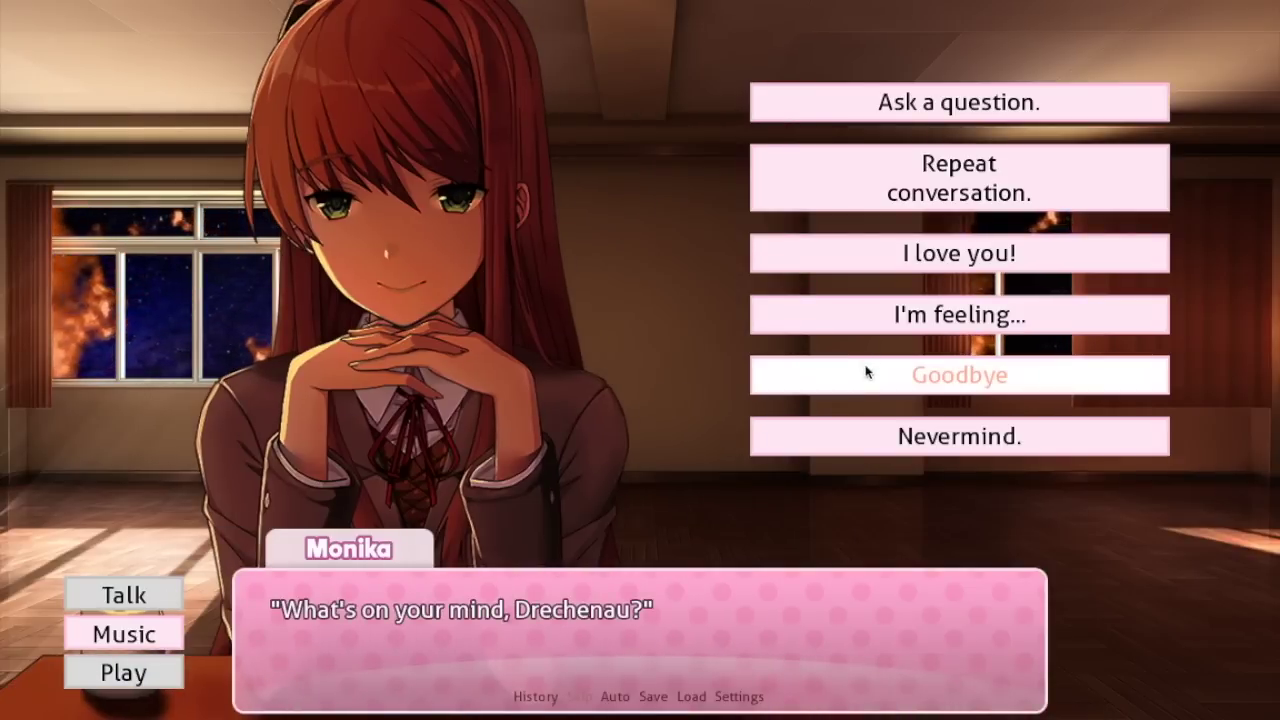
Step: Choose Goodbye, tell Monika you're taking her somewhere, and click through while she gets ready
click(866, 372)
click(907, 144)
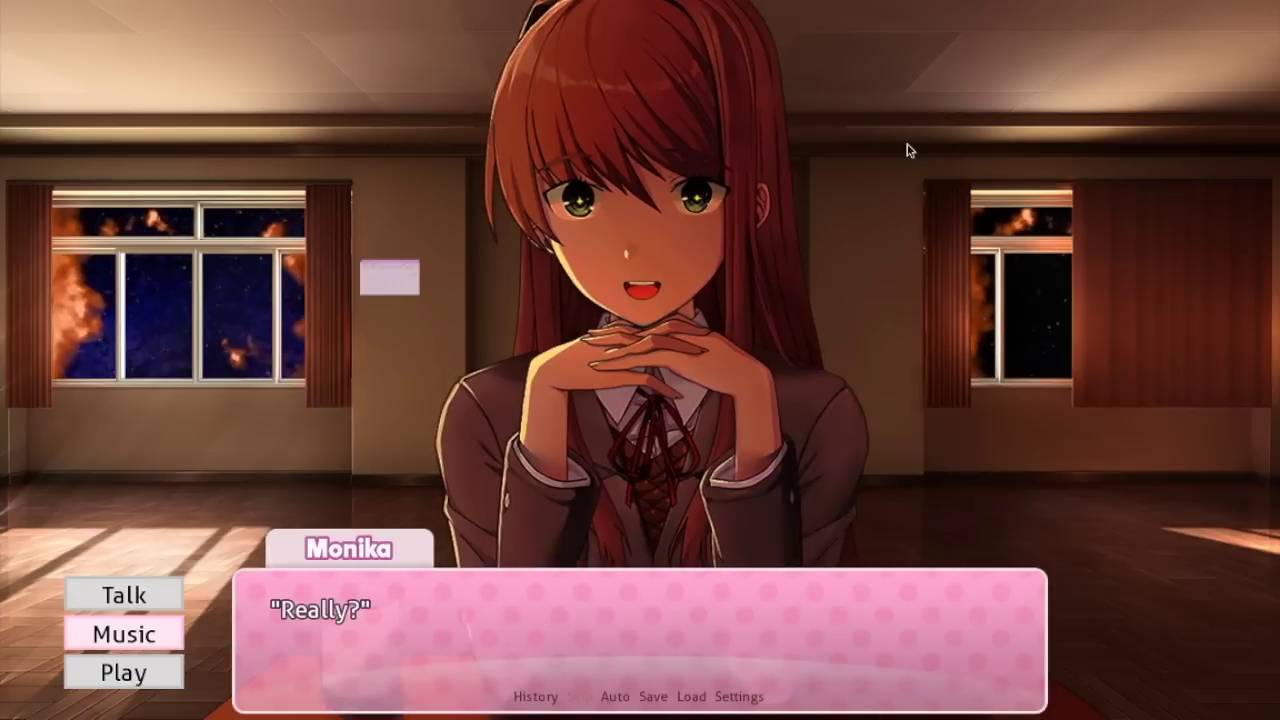
click(907, 144)
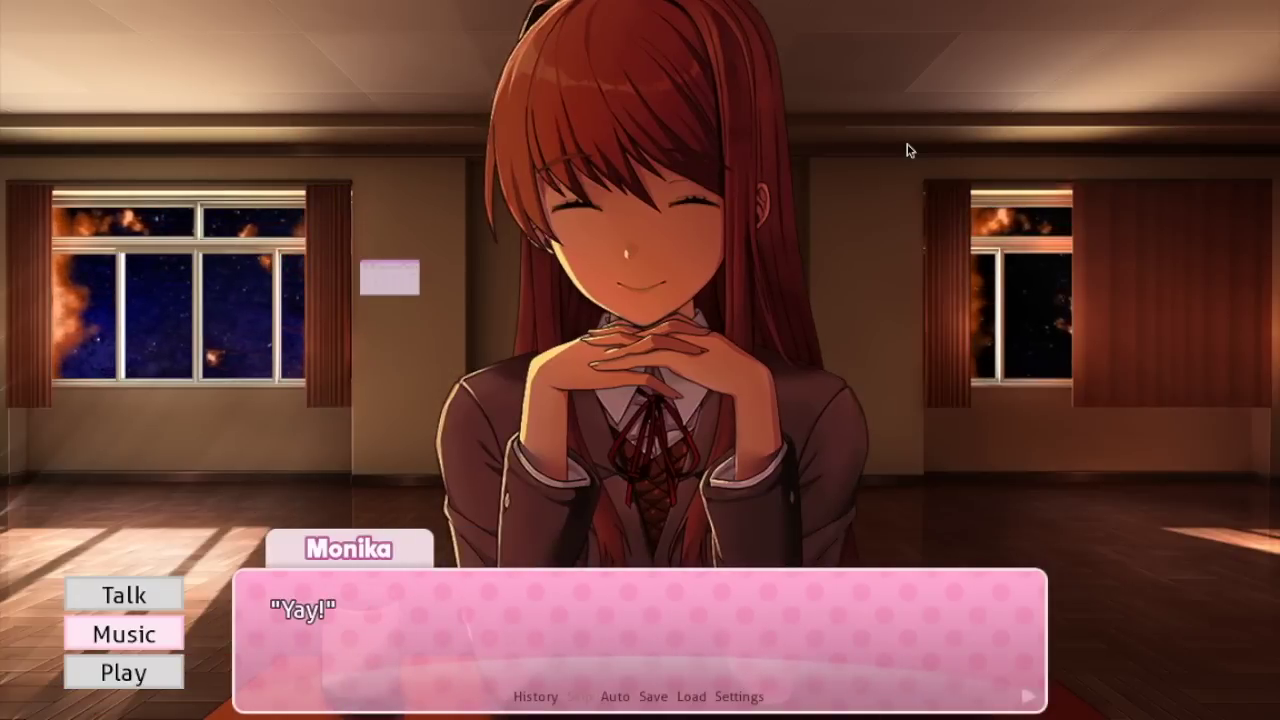
click(907, 144)
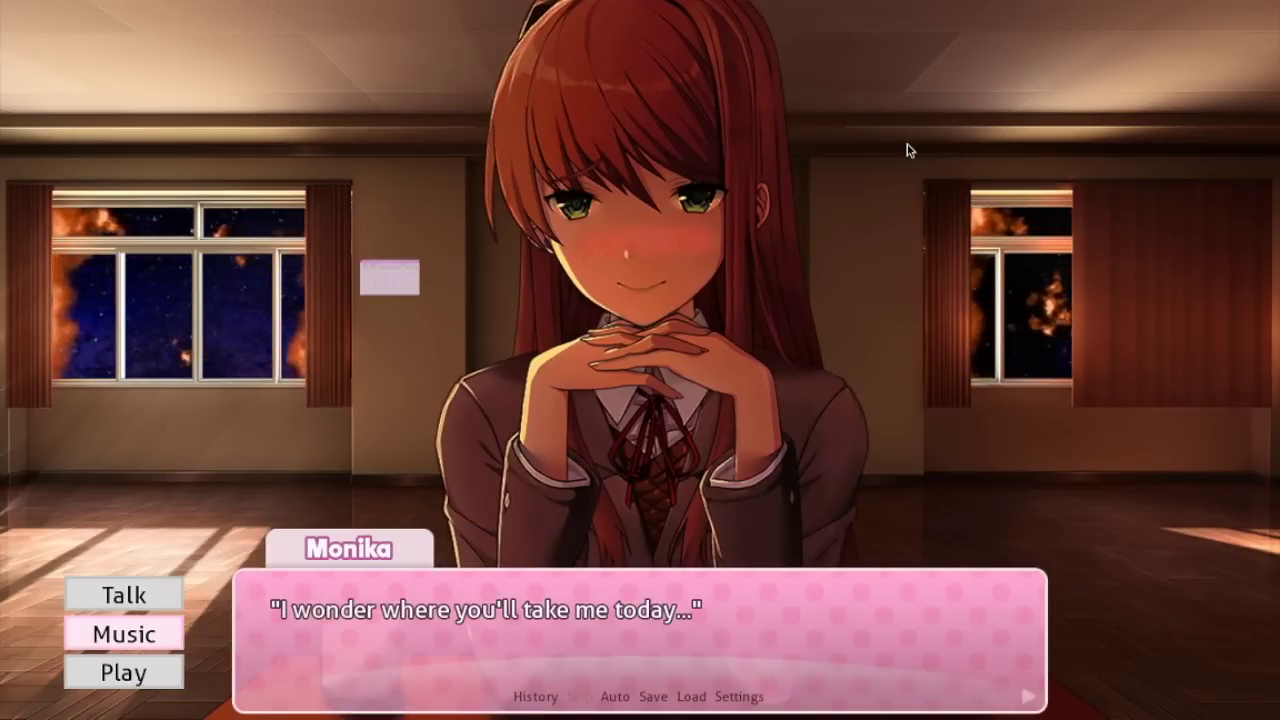
click(907, 144)
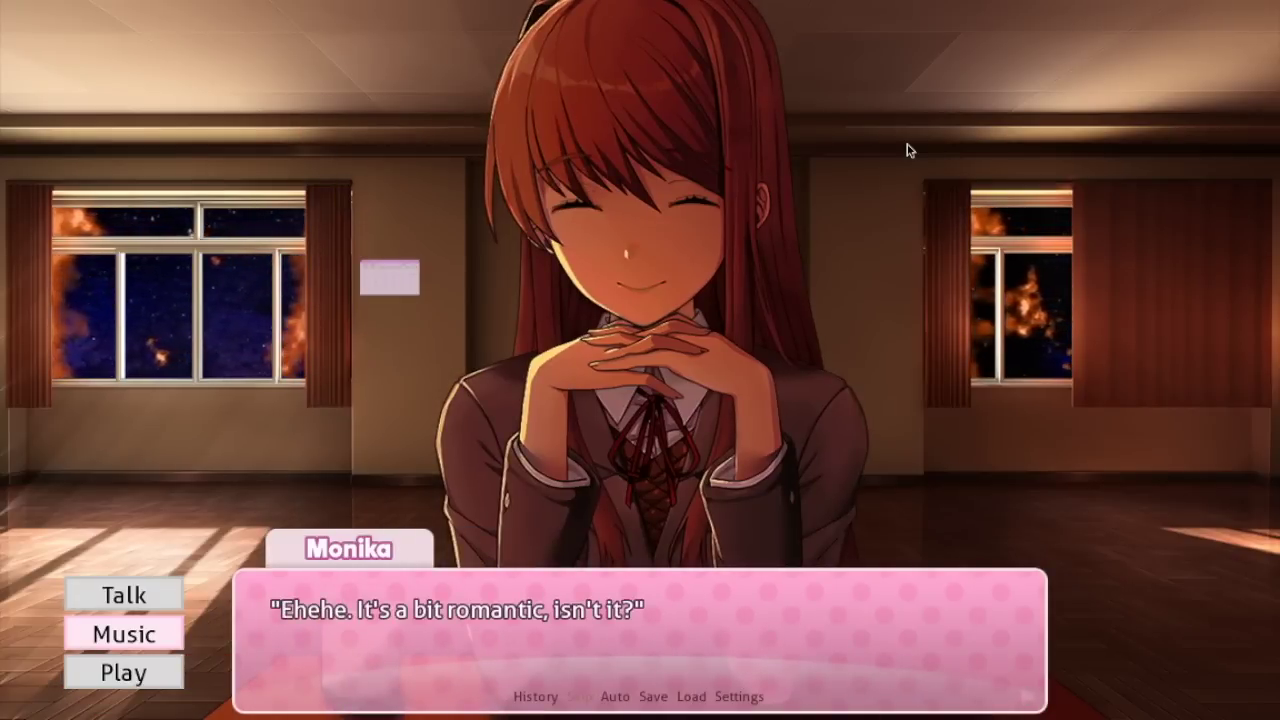
click(907, 144)
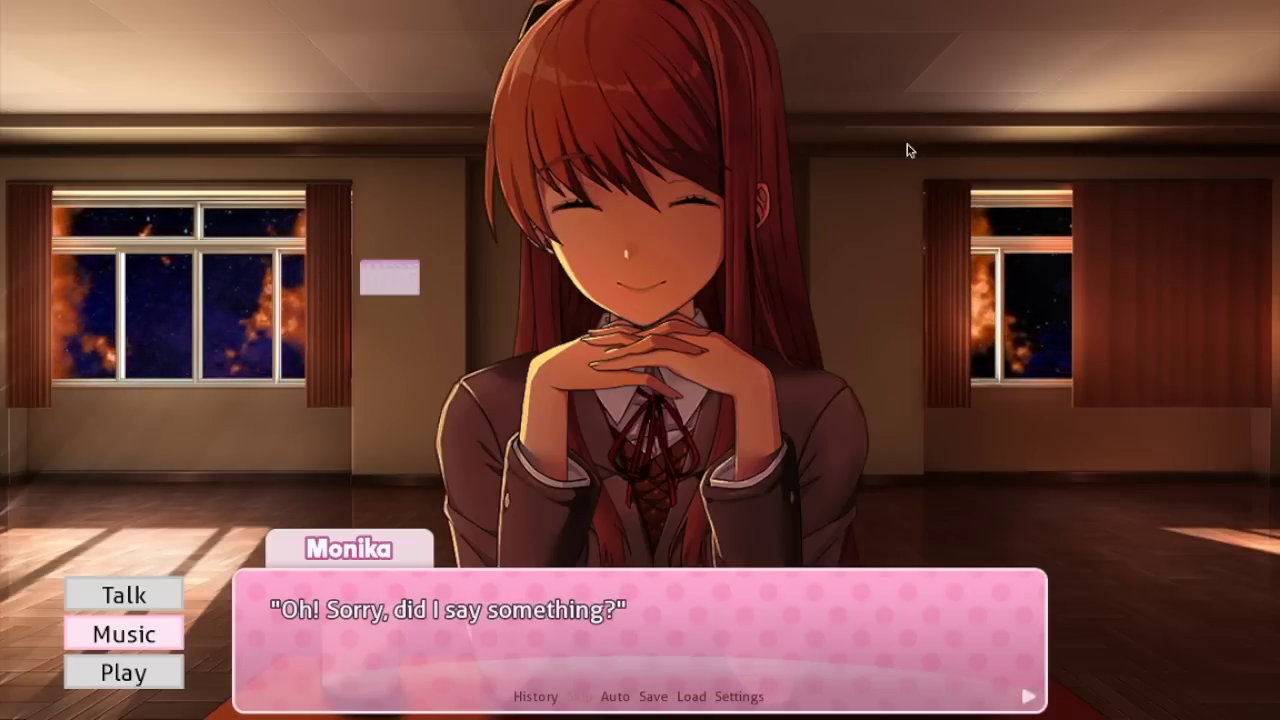
click(907, 144)
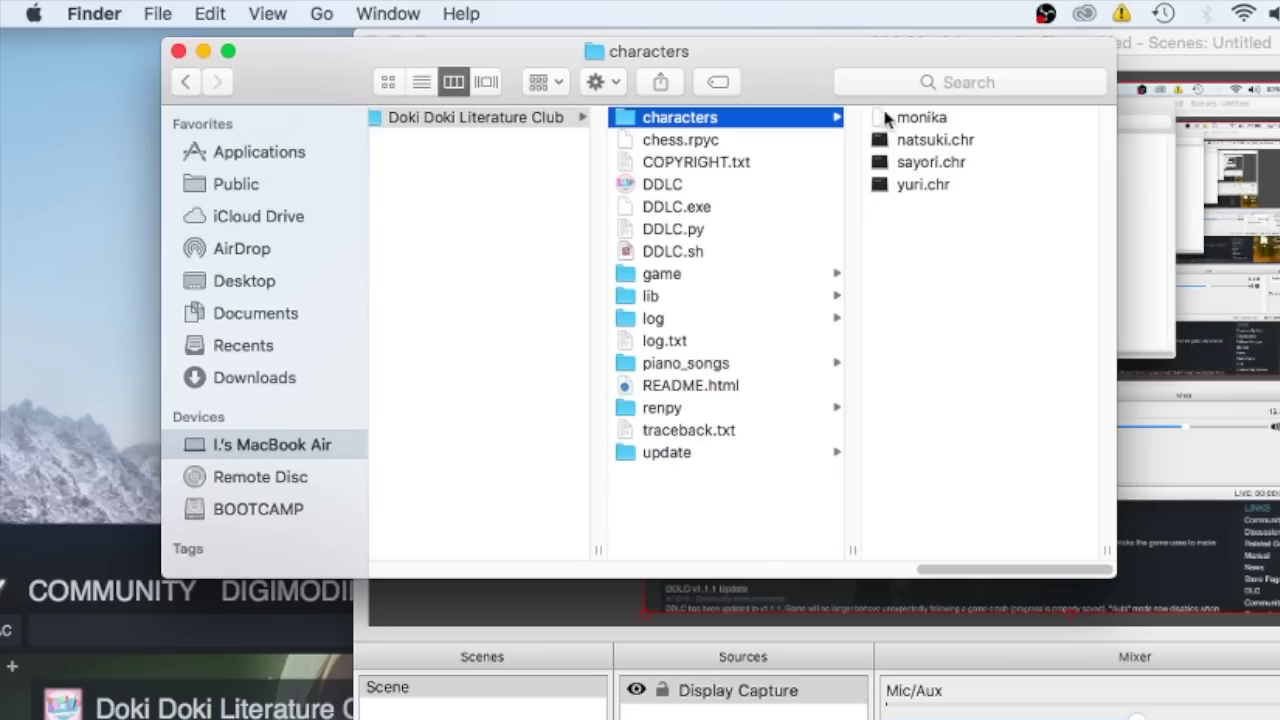
Step: Move the monika file from the characters folder onto the desktop, then show Downloads
click(885, 118)
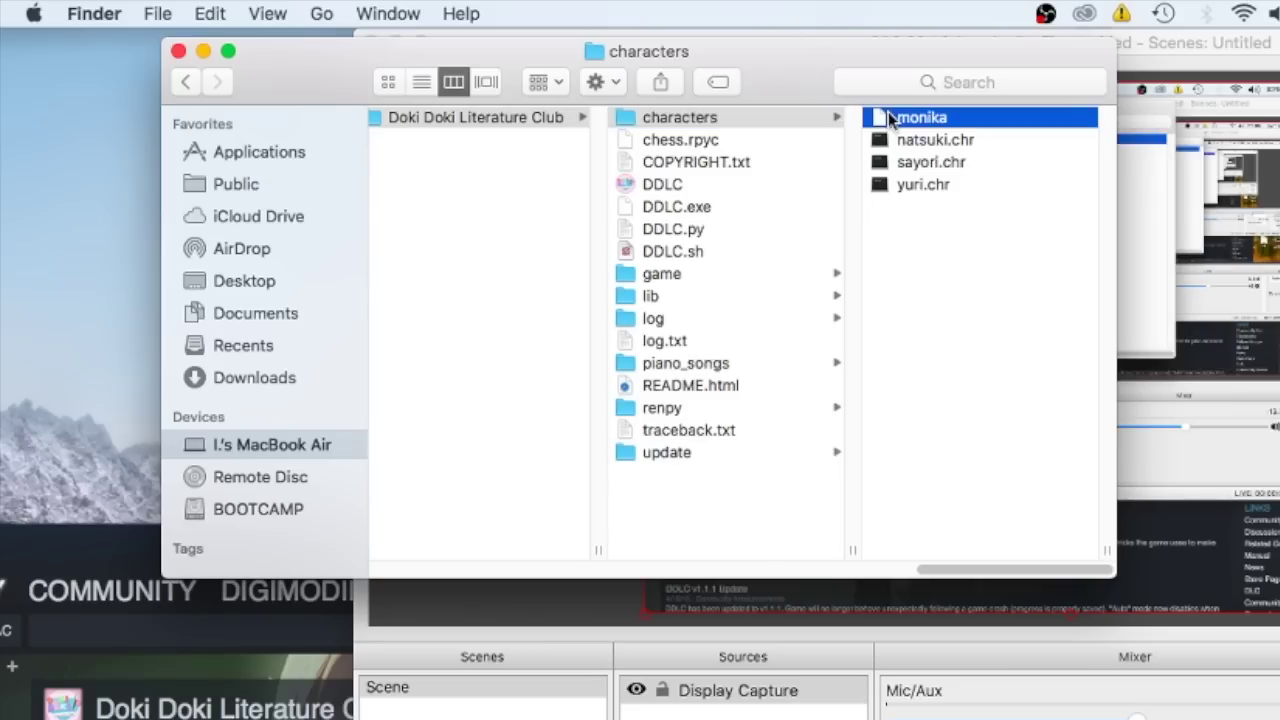
mouse_move(782, 119)
mouse_down()
mouse_move(276, 174)
mouse_move(106, 172)
mouse_up()
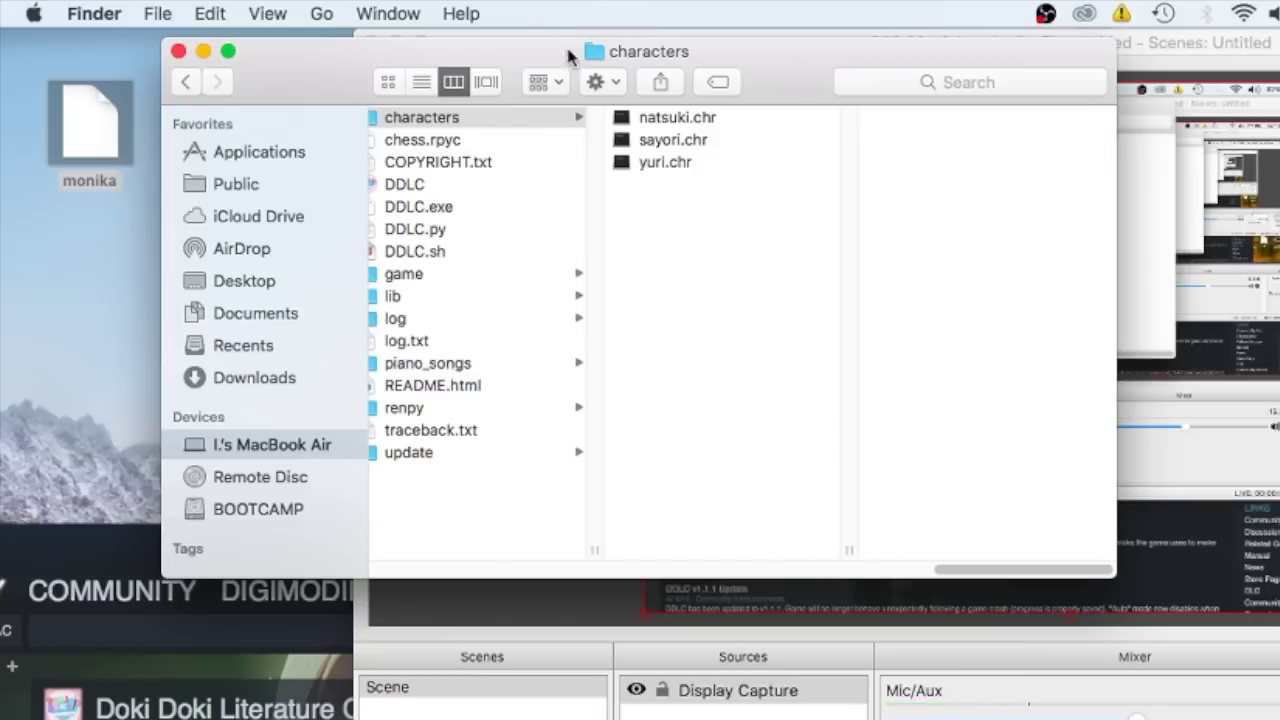
drag(543, 51, 719, 55)
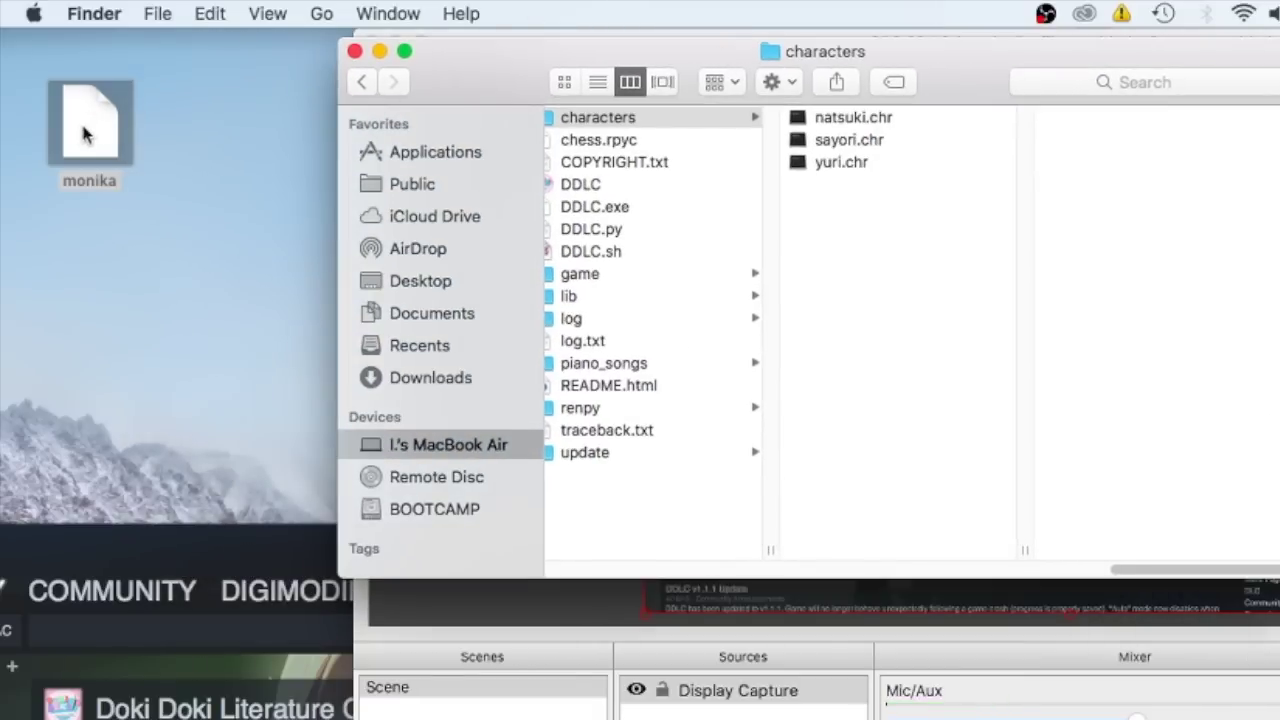
drag(88, 135, 248, 138)
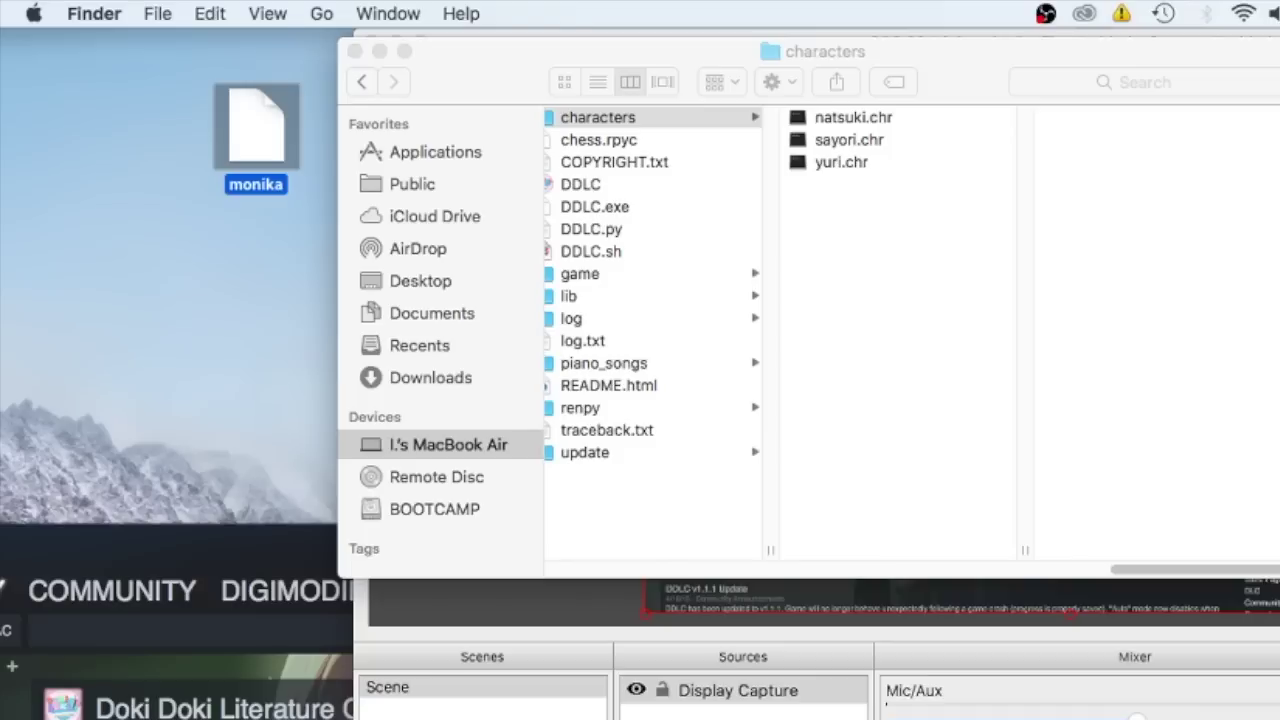
key(super+Tab)
click(1200, 710)
Step: Take Safari out of full screen, move Safari and Steam aside, and show partysupplies-3
key(Escape)
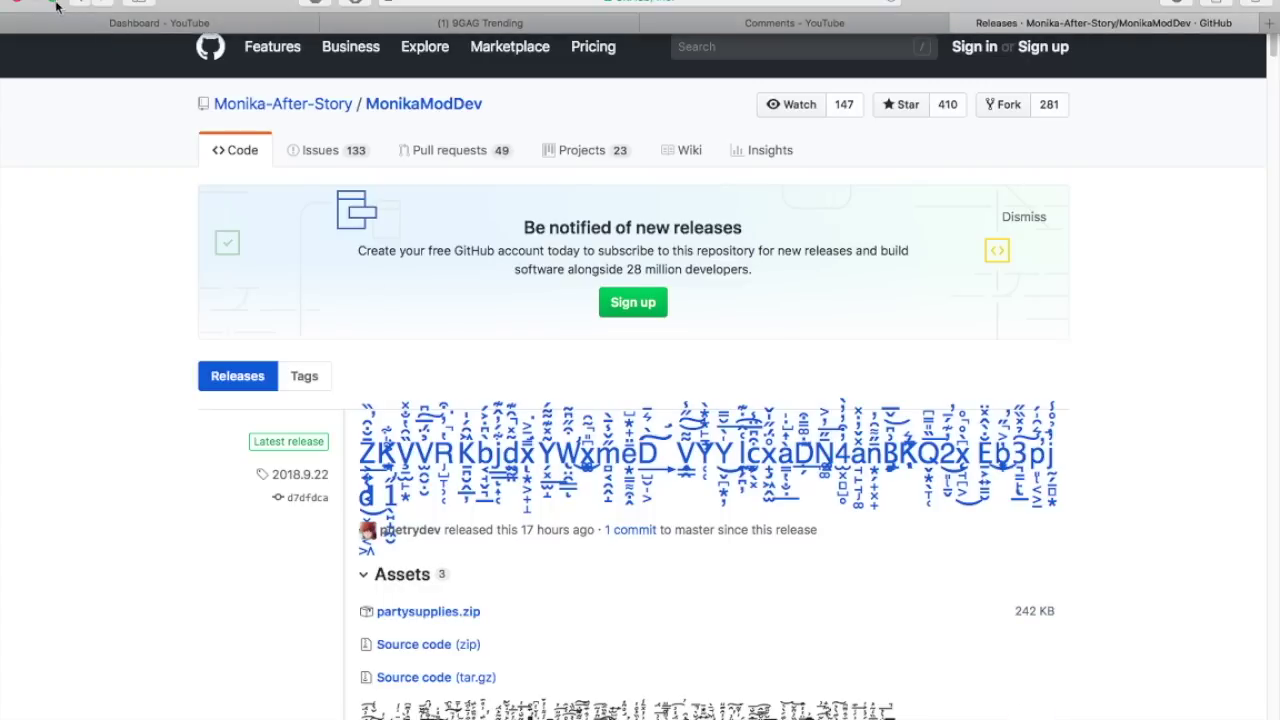
click(55, 3)
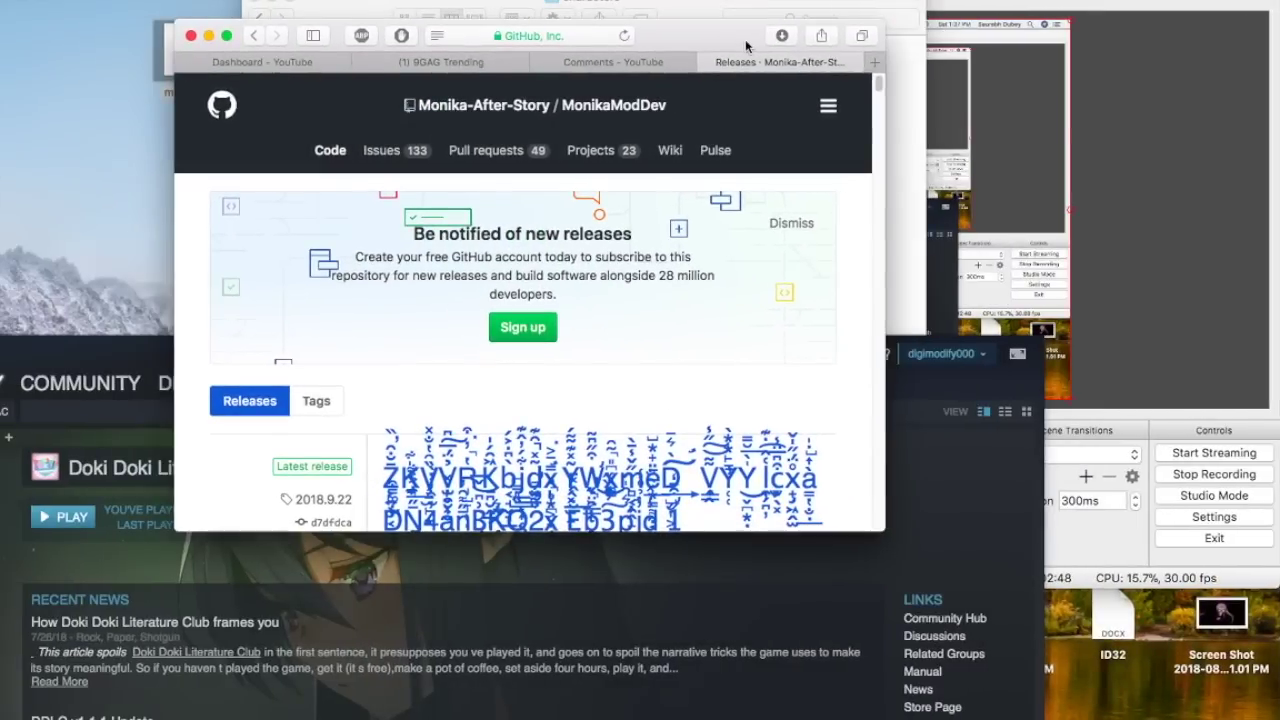
mouse_move(718, 20)
mouse_down()
mouse_move(328, 660)
mouse_move(262, 683)
mouse_up()
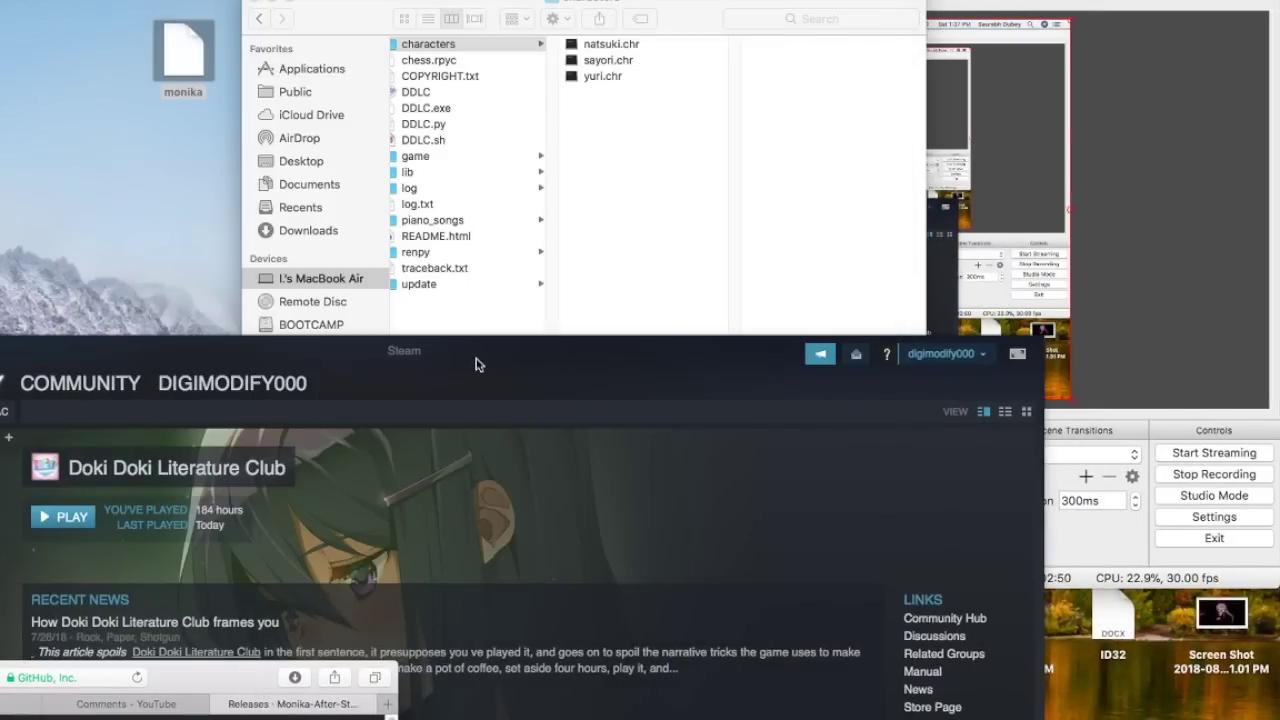
drag(476, 362, 626, 301)
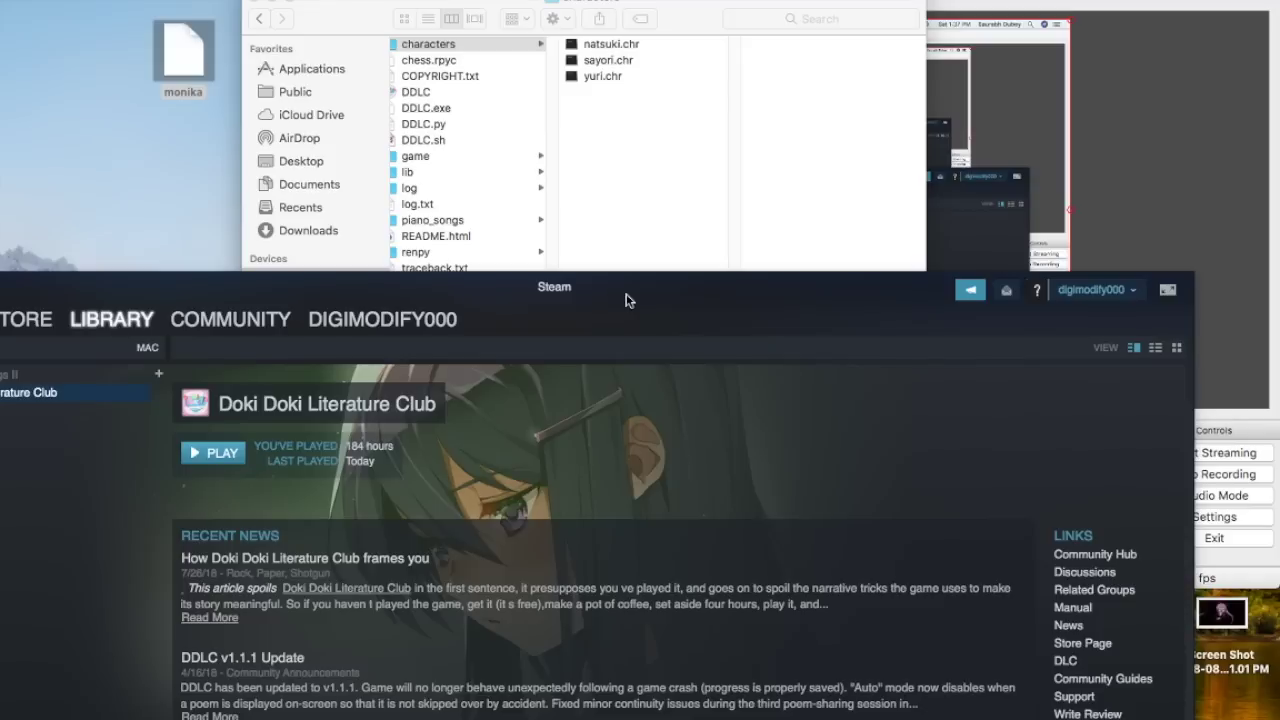
click(1036, 712)
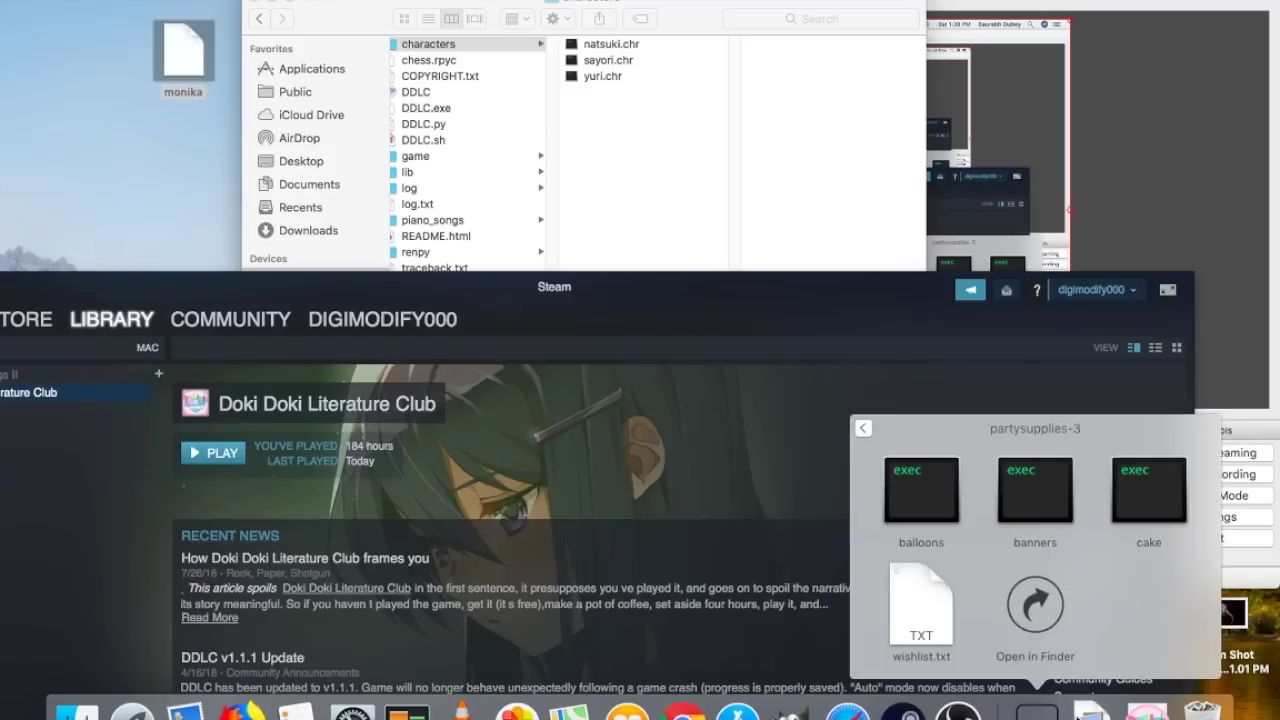
Step: Open partysupplies-3 in a Finder window with wishlist.txt open beside it
click(1044, 620)
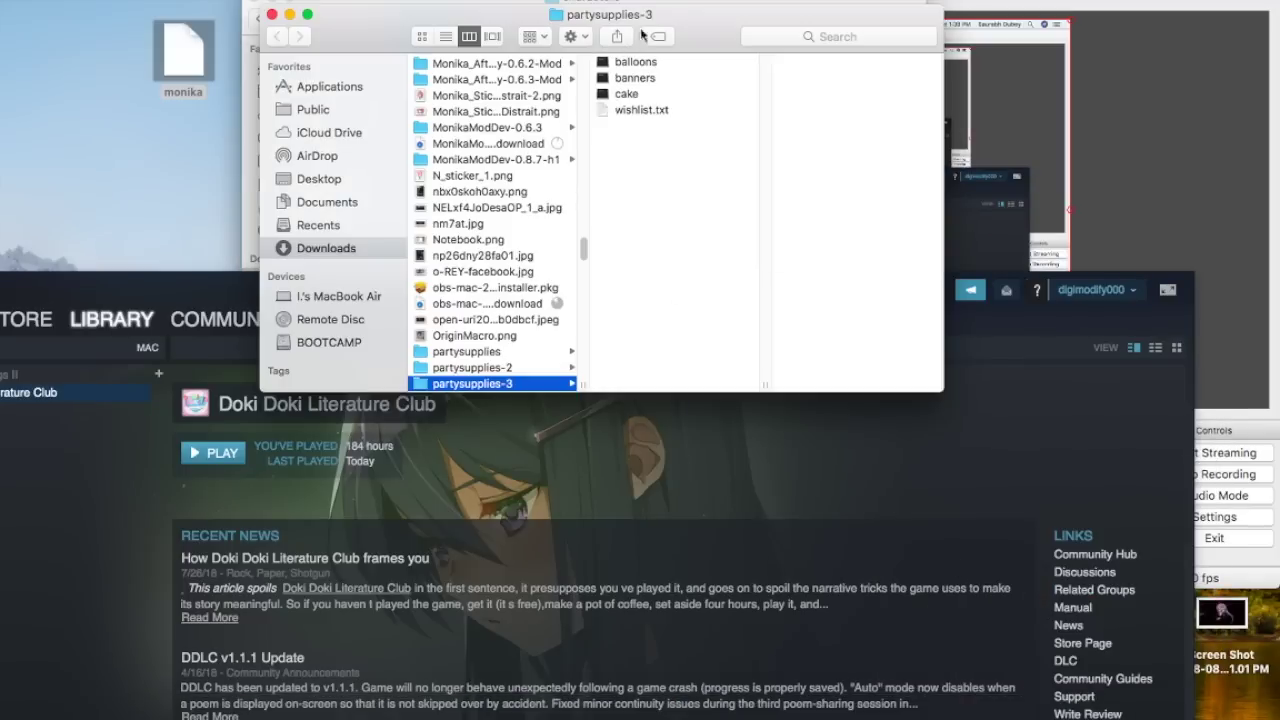
drag(663, 21, 951, 70)
click(965, 163)
double_click(965, 163)
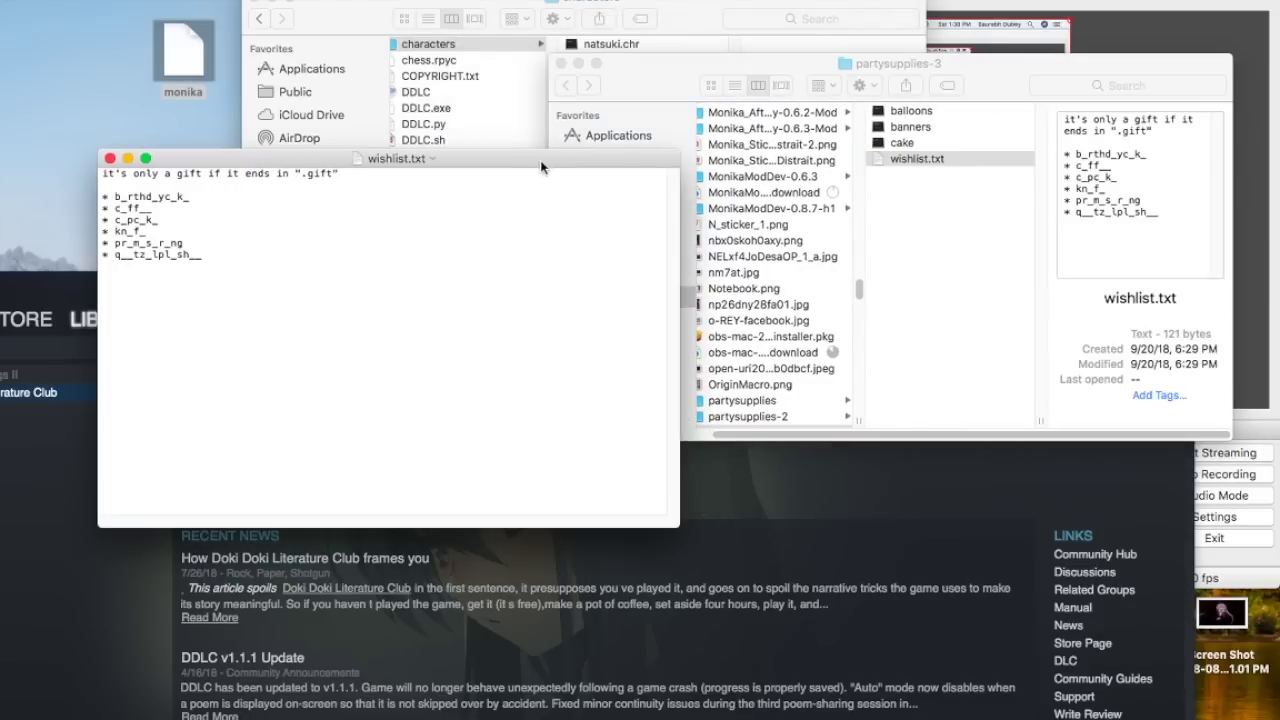
drag(540, 167, 496, 113)
click(936, 119)
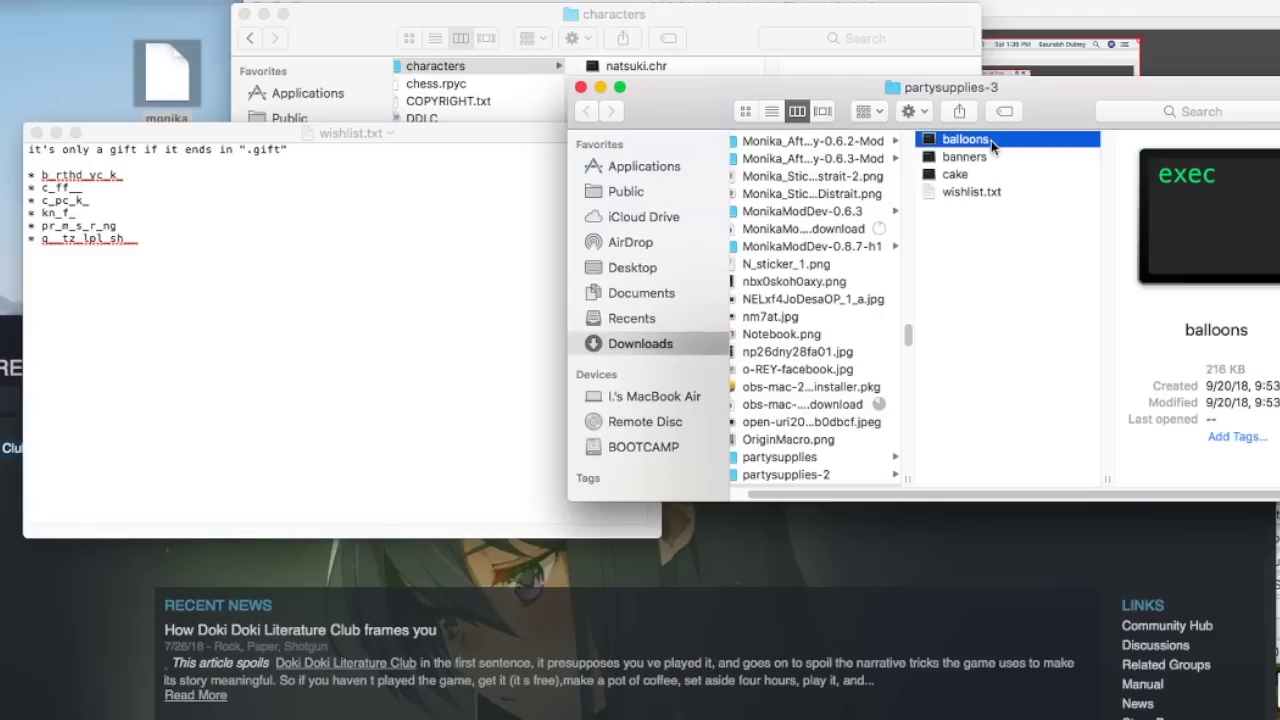
Step: Duplicate the balloons file repeatedly with Cmd+D and select the first balloons copy
key(super+d)
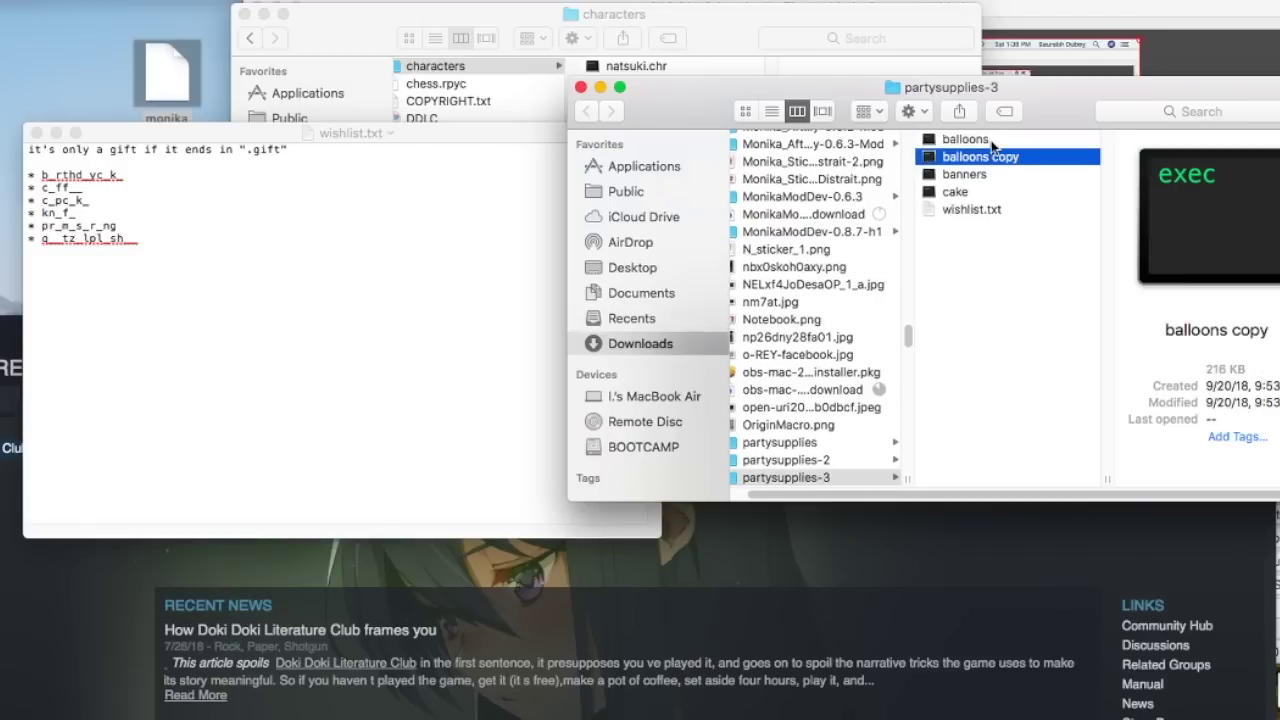
key(super+d)
key(super+d)
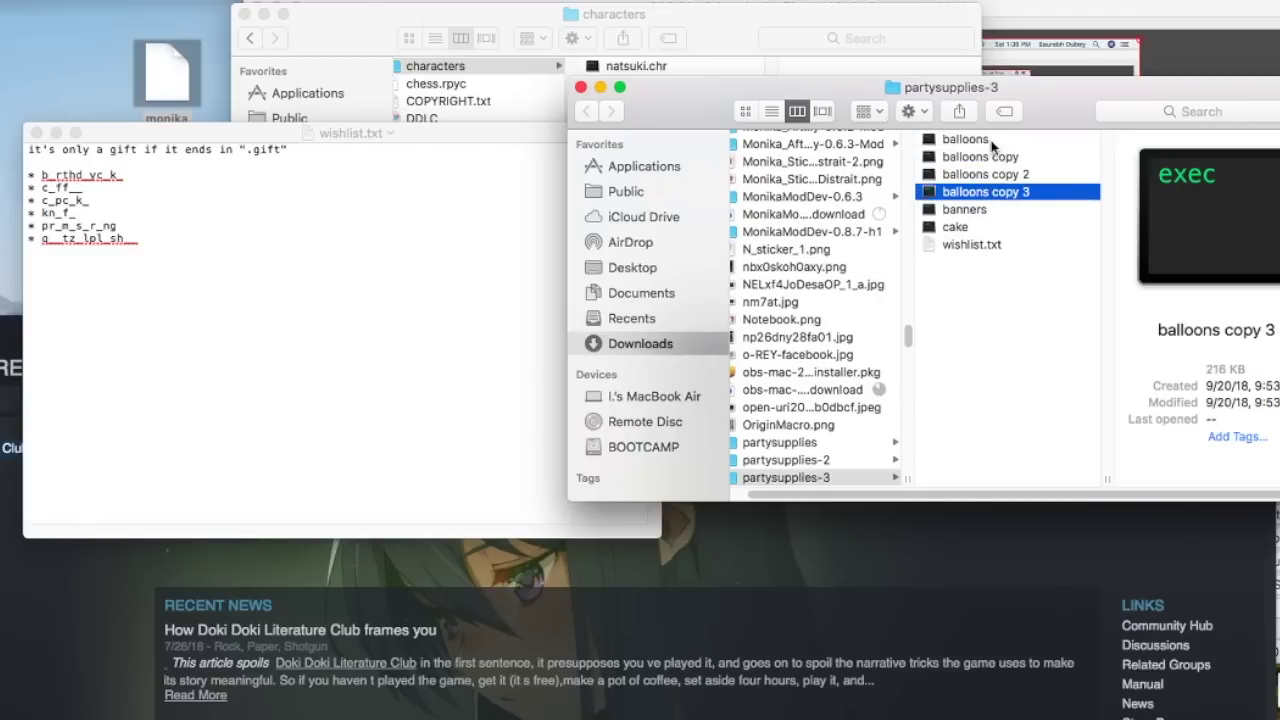
key(super+d)
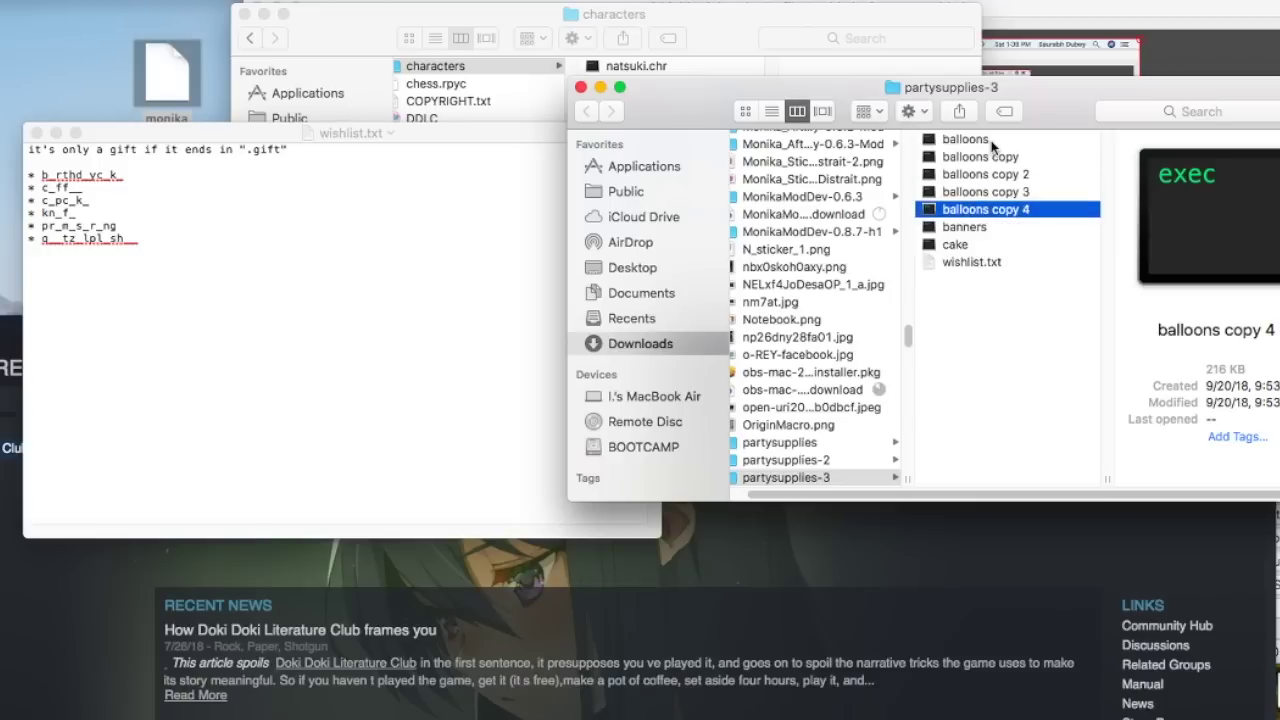
key(super+d)
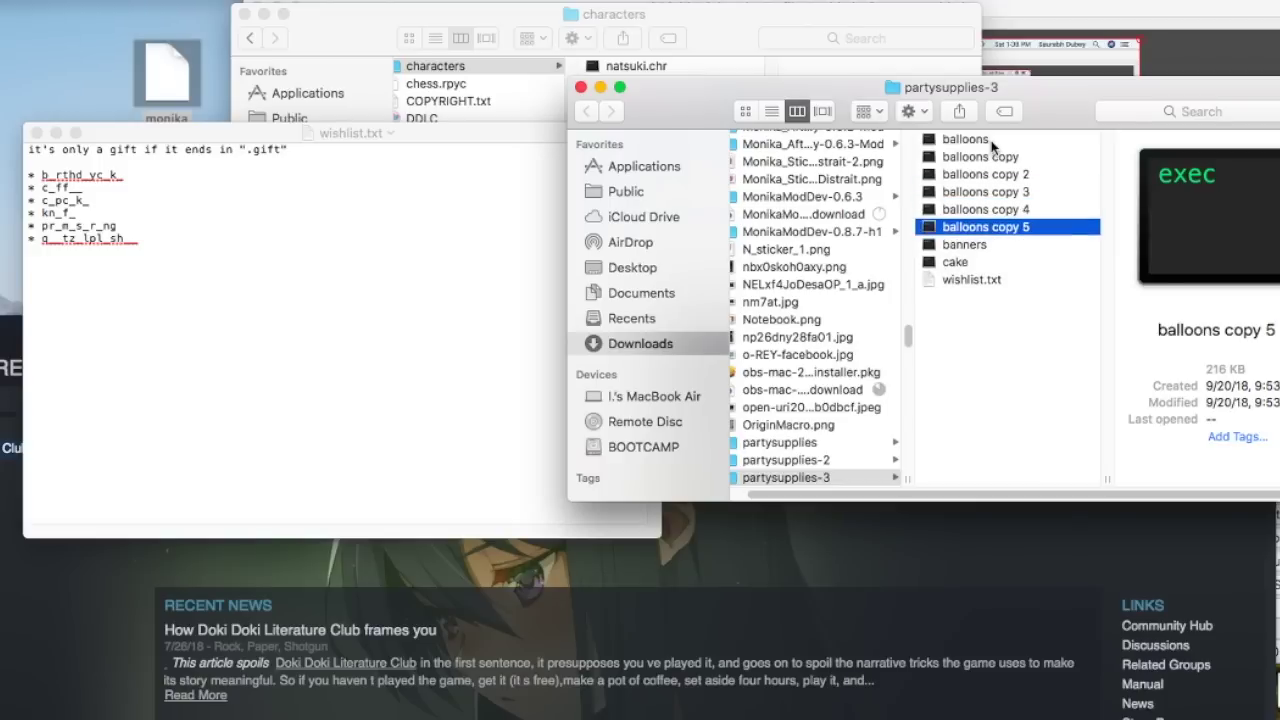
key(super+d)
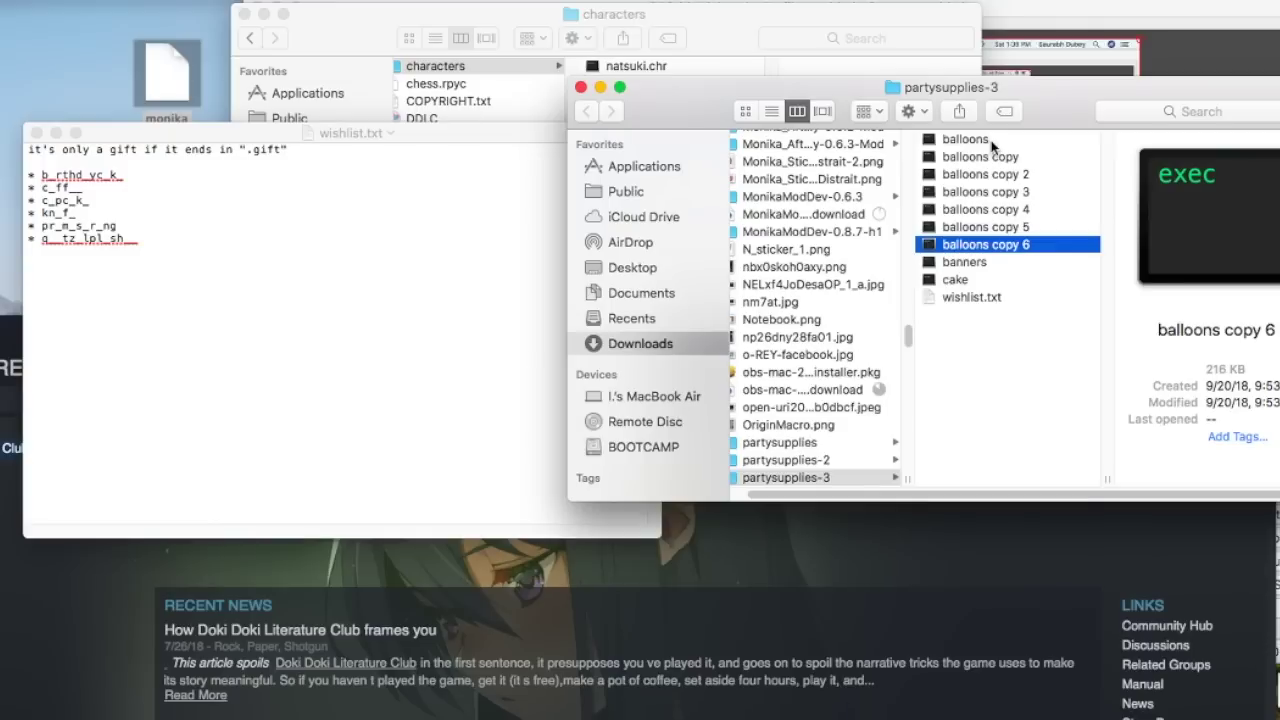
click(1036, 157)
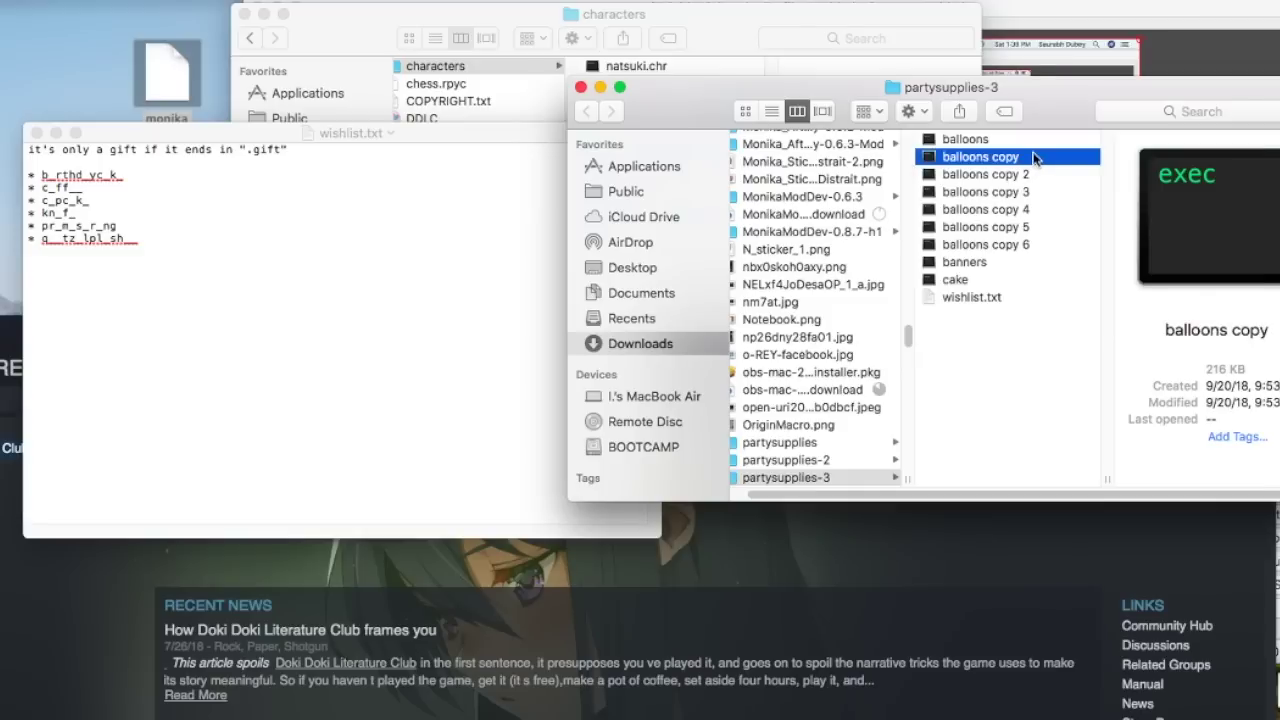
Step: Rename the first two balloons copies to birthdaycake.gift and coffee.gift
right_click(1036, 157)
click(1074, 260)
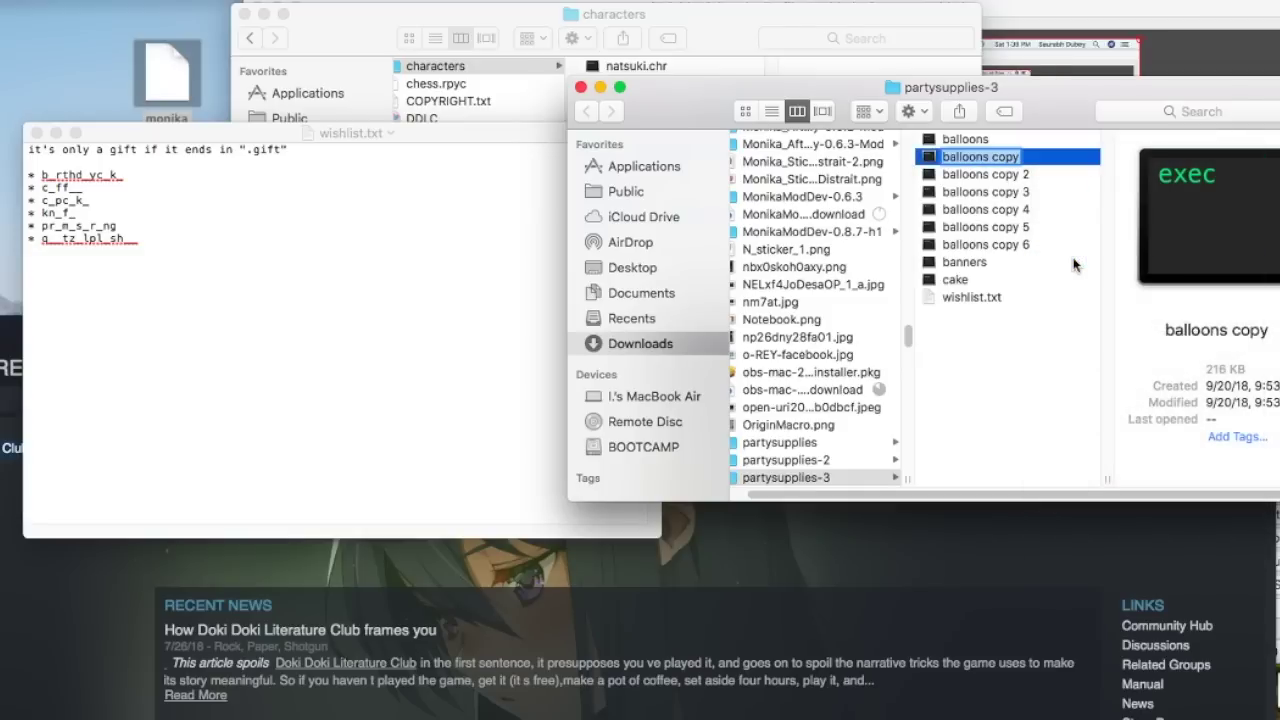
text(birthdaycake)
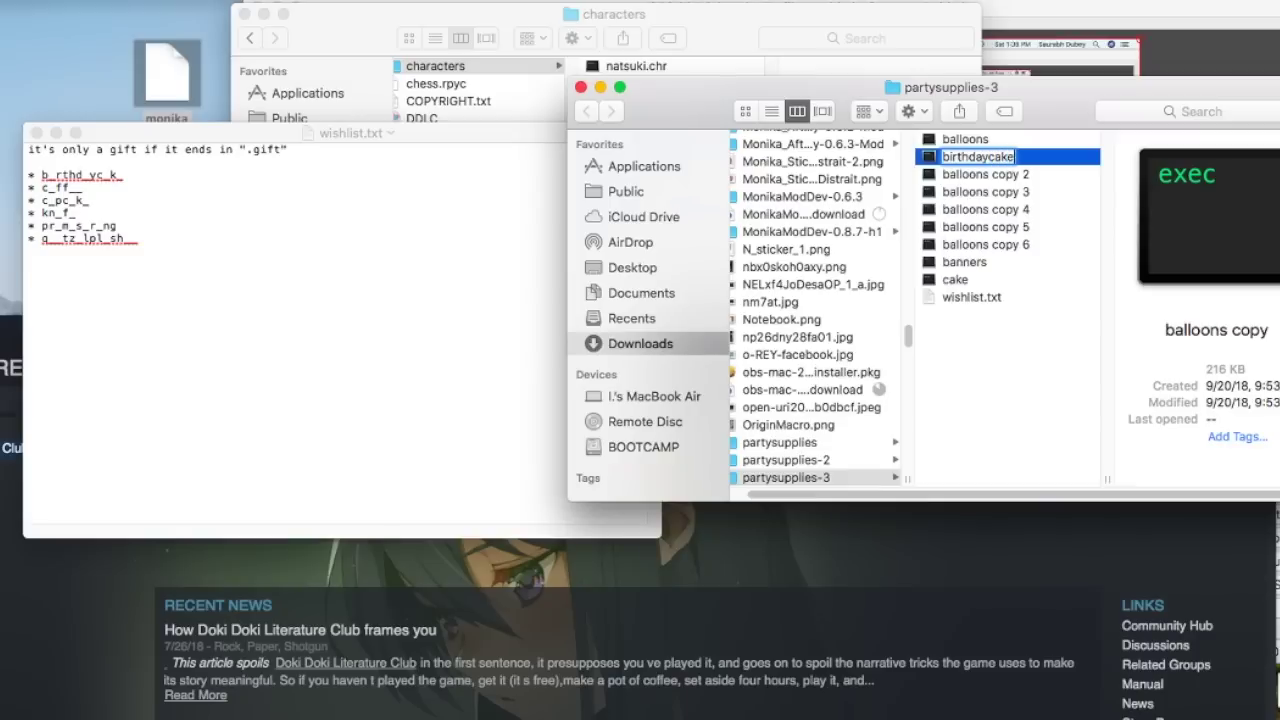
text(.gift)
click(1019, 177)
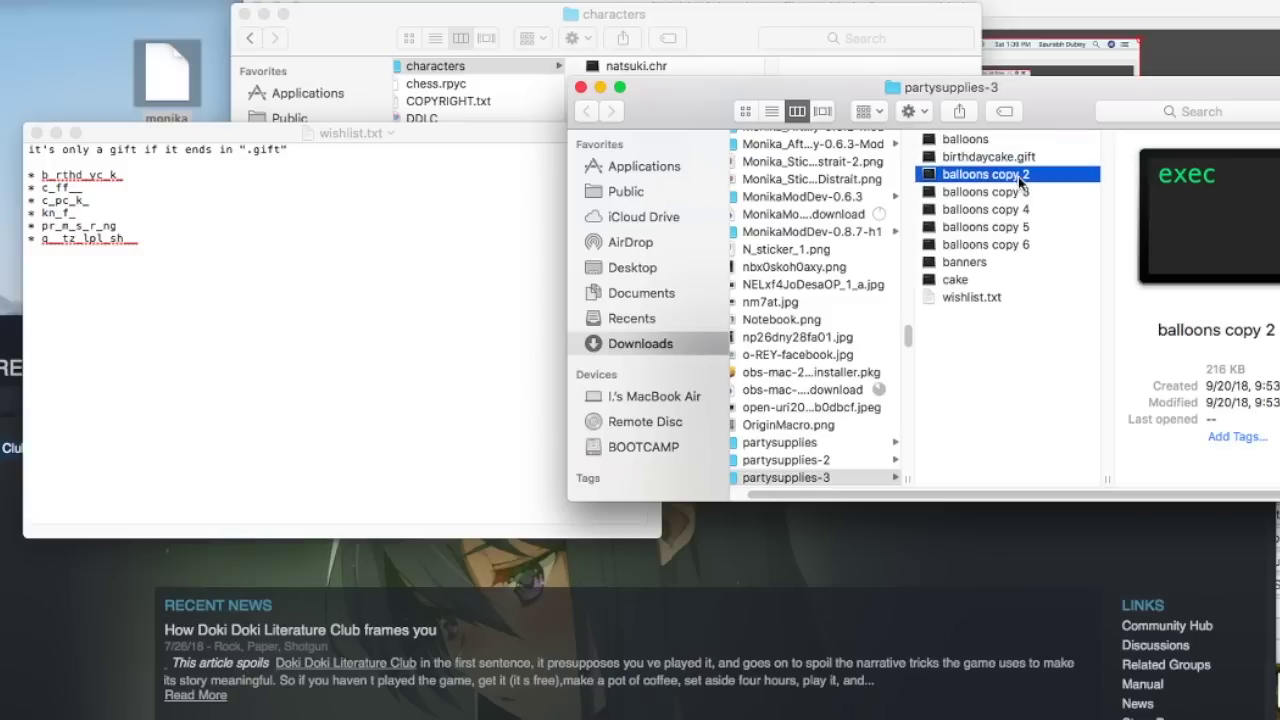
right_click(1019, 164)
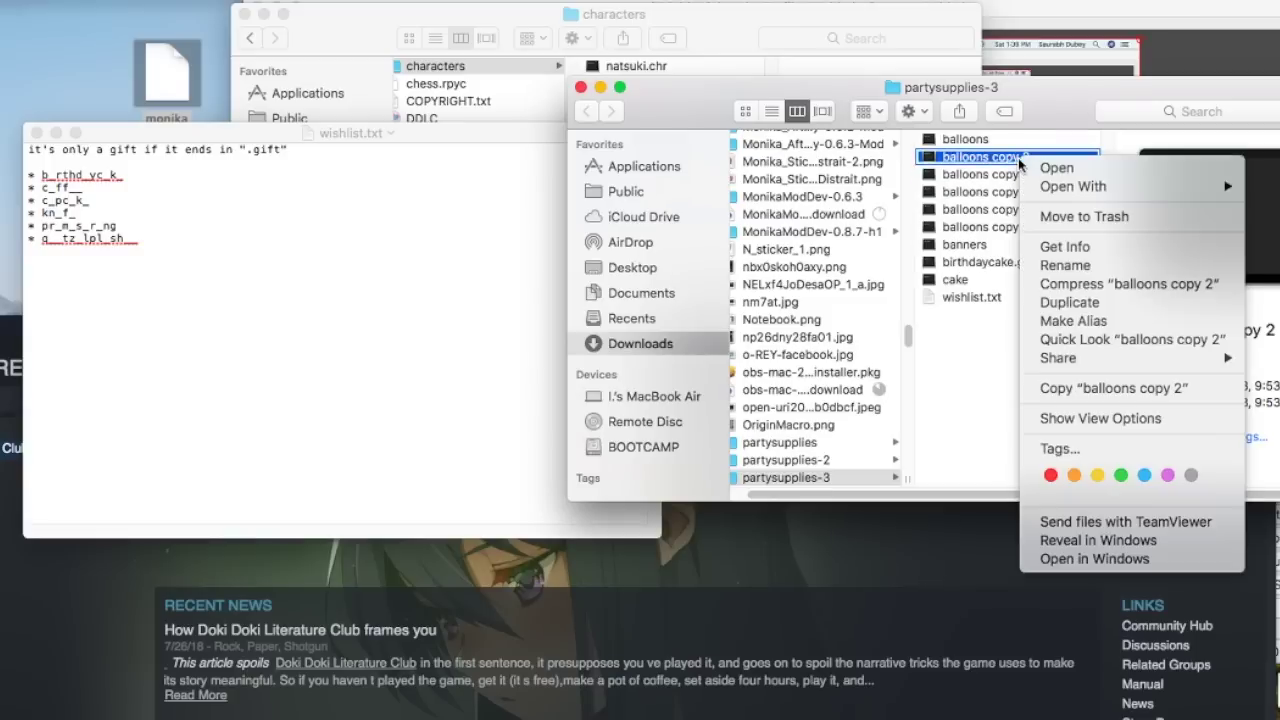
click(1062, 270)
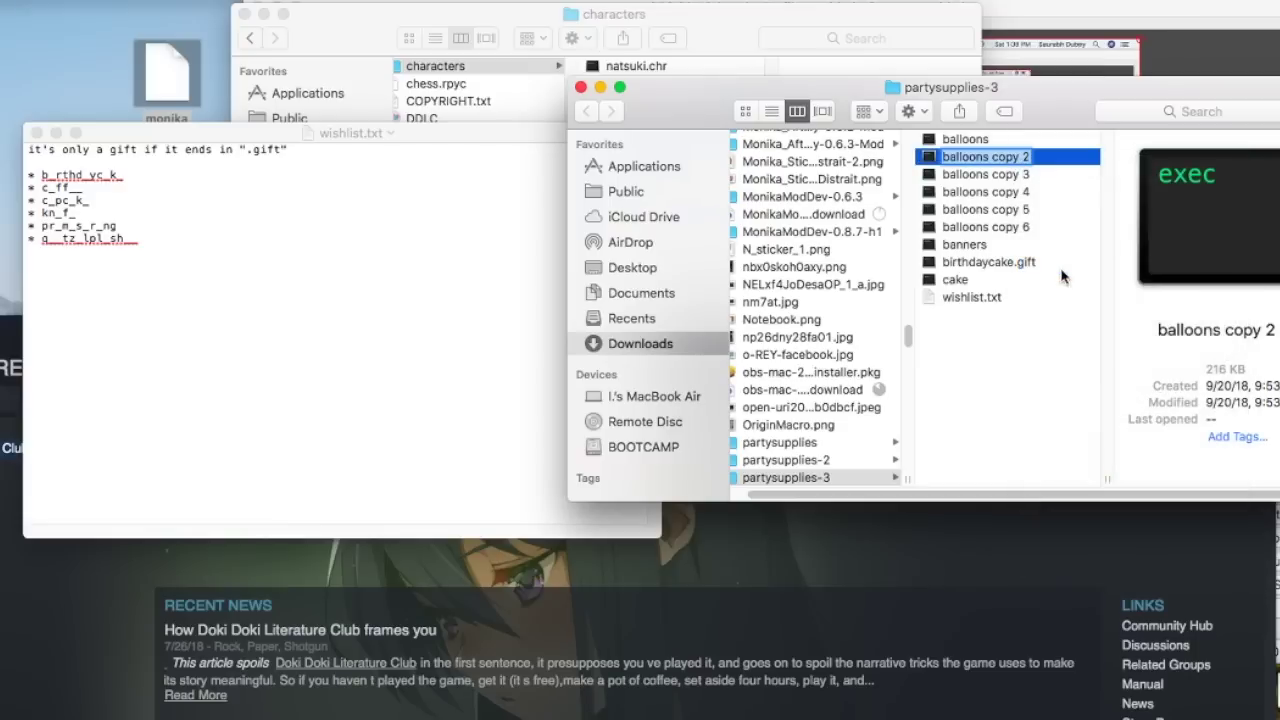
text(c)
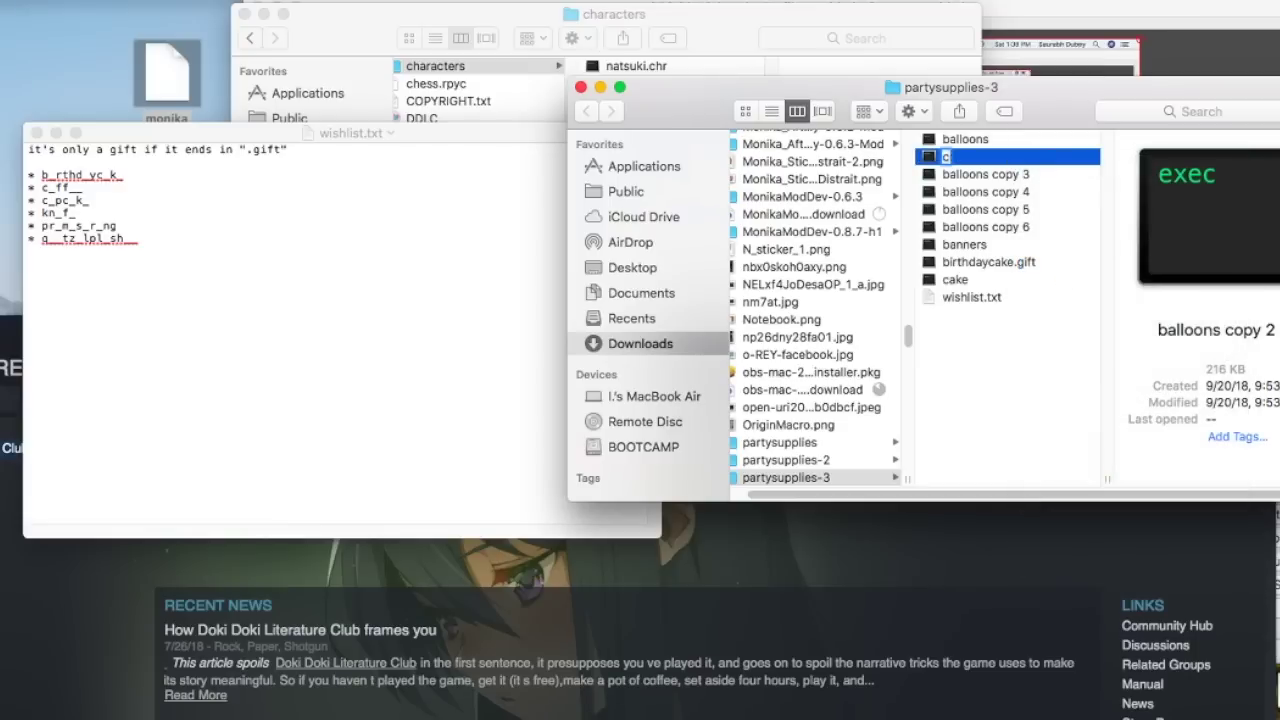
text(offee.gift)
key(Return)
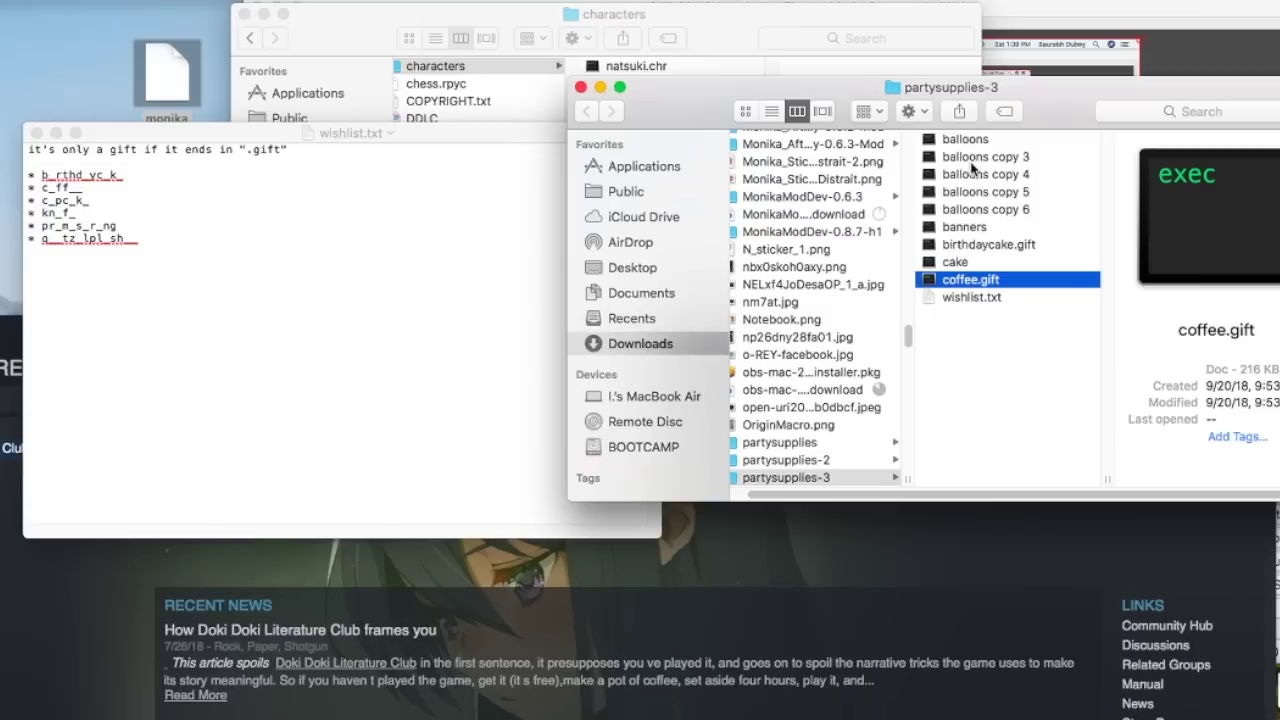
Step: Rename the next two balloons copies to cupcake.gift and knife.gift
click(970, 160)
right_click(970, 163)
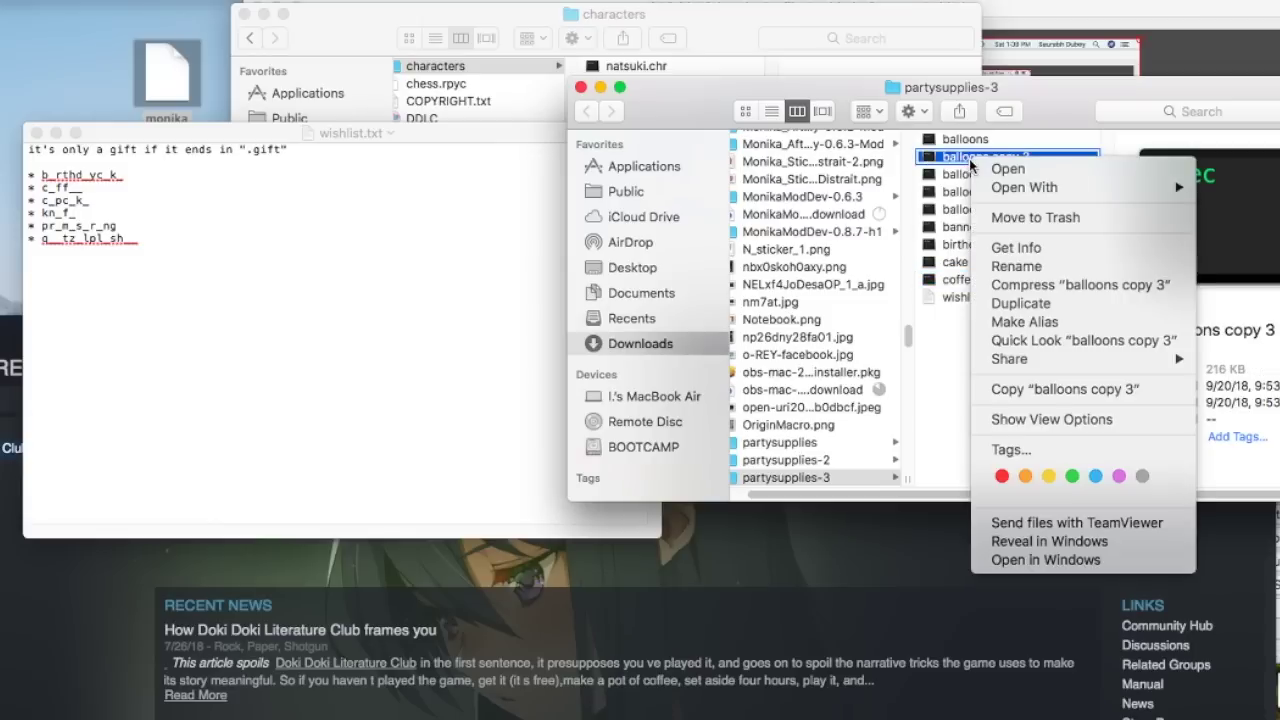
click(1012, 266)
text(cupc)
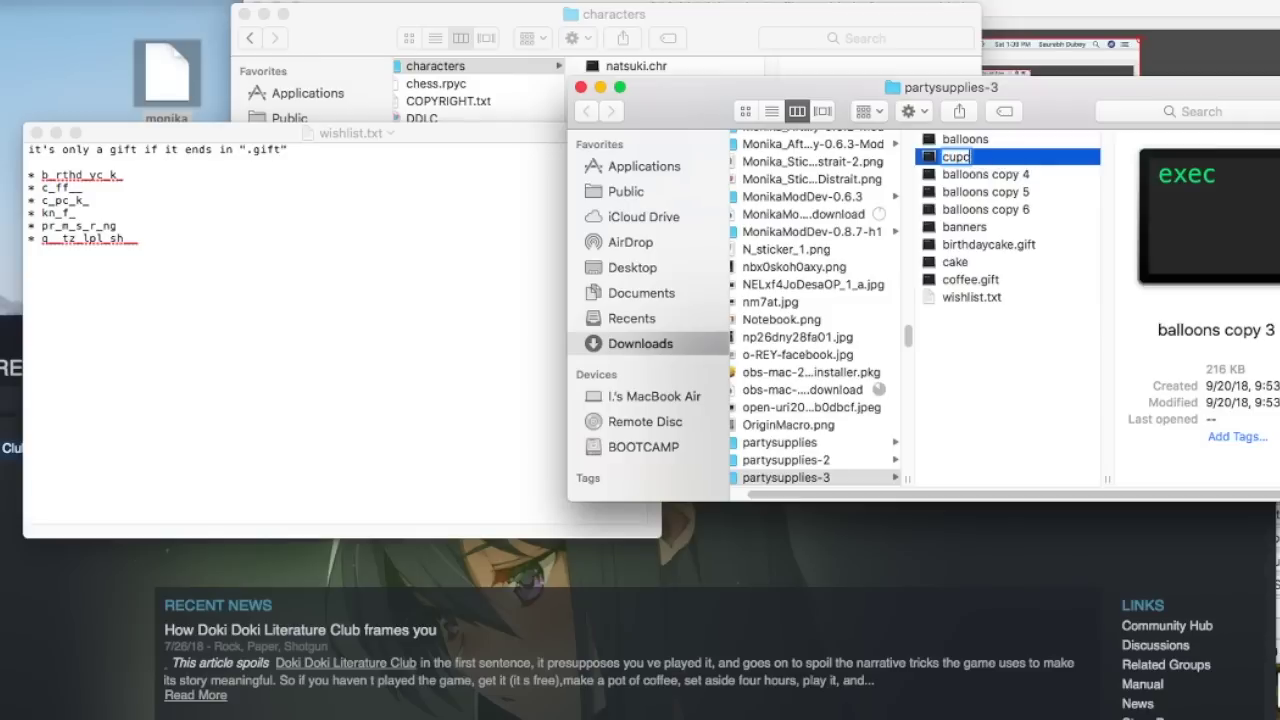
text(ake.gift)
key(Return)
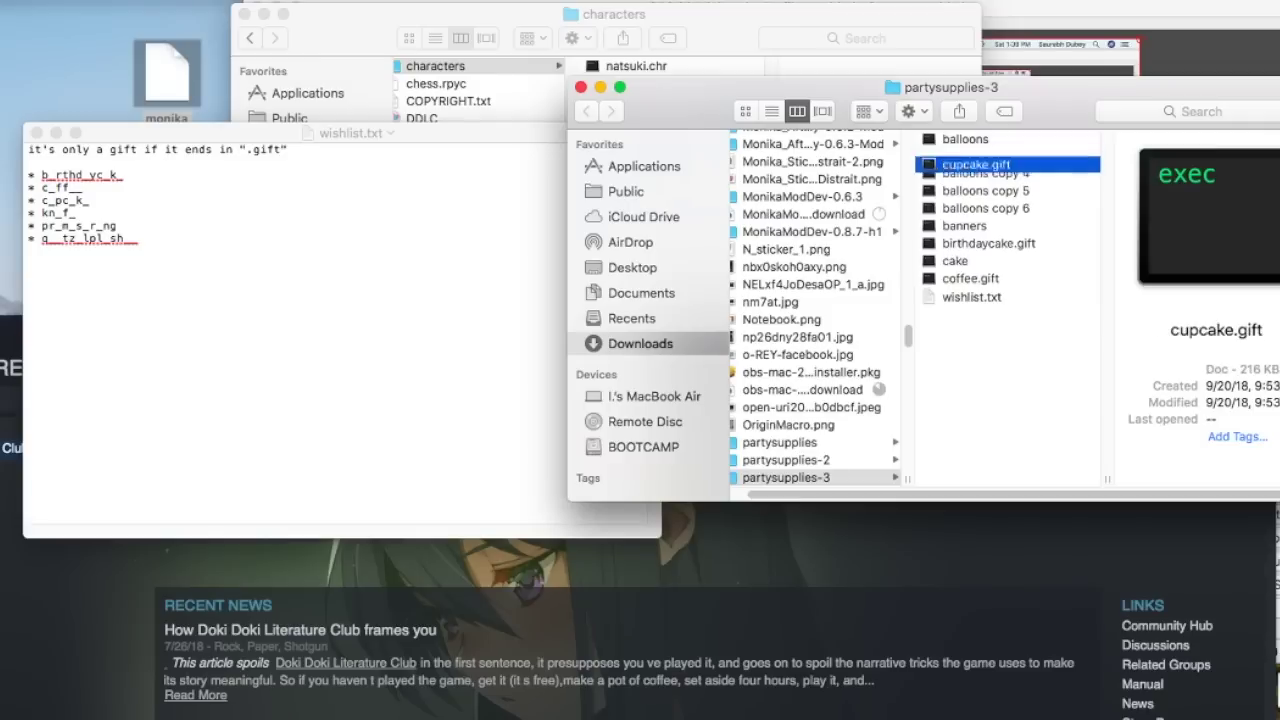
click(988, 158)
right_click(988, 158)
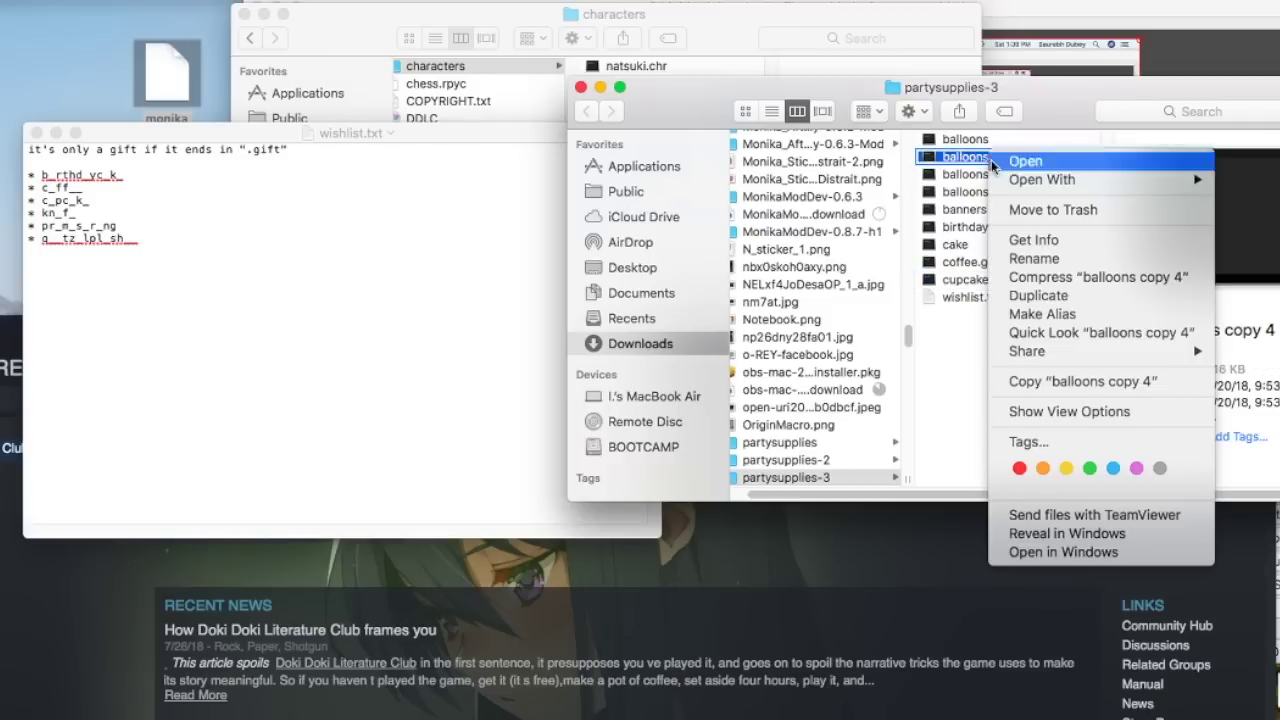
click(1030, 259)
text(kn)
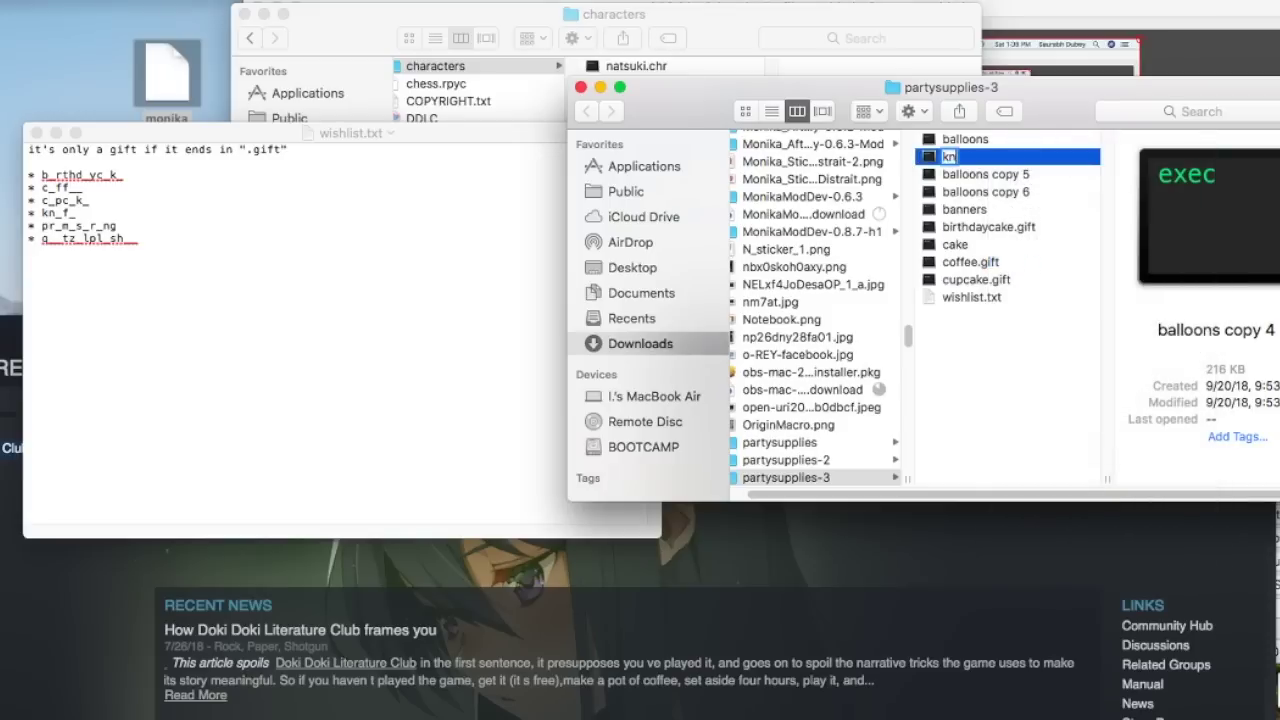
text(ife.gift)
key(Return)
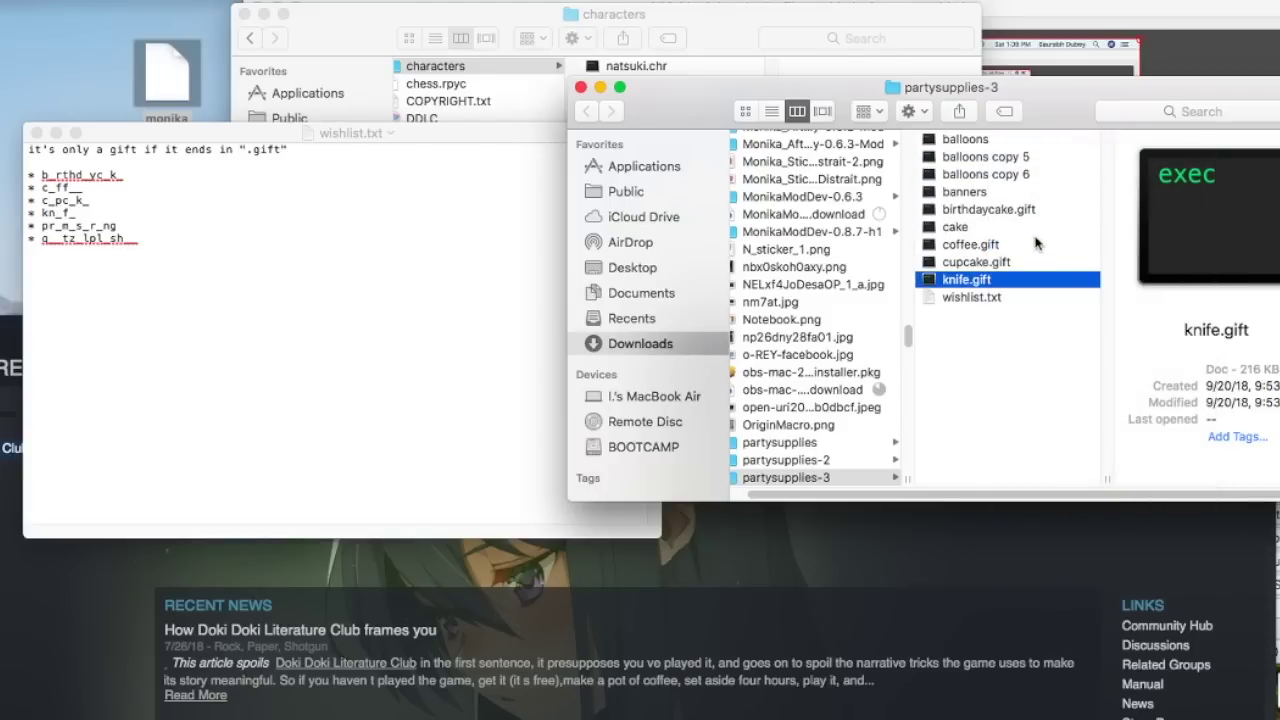
Step: Rename the last two balloons copies to promisering.gift and quetzalplushie.gift
click(1005, 158)
right_click(1005, 158)
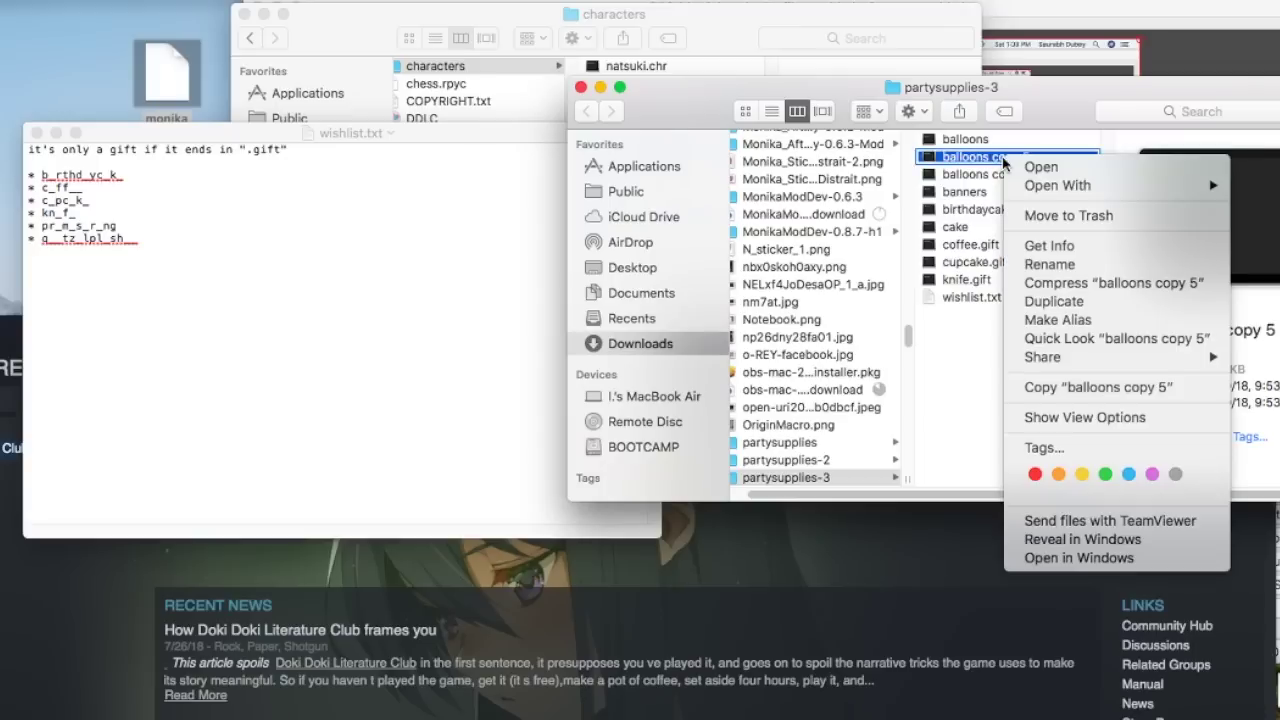
click(1057, 263)
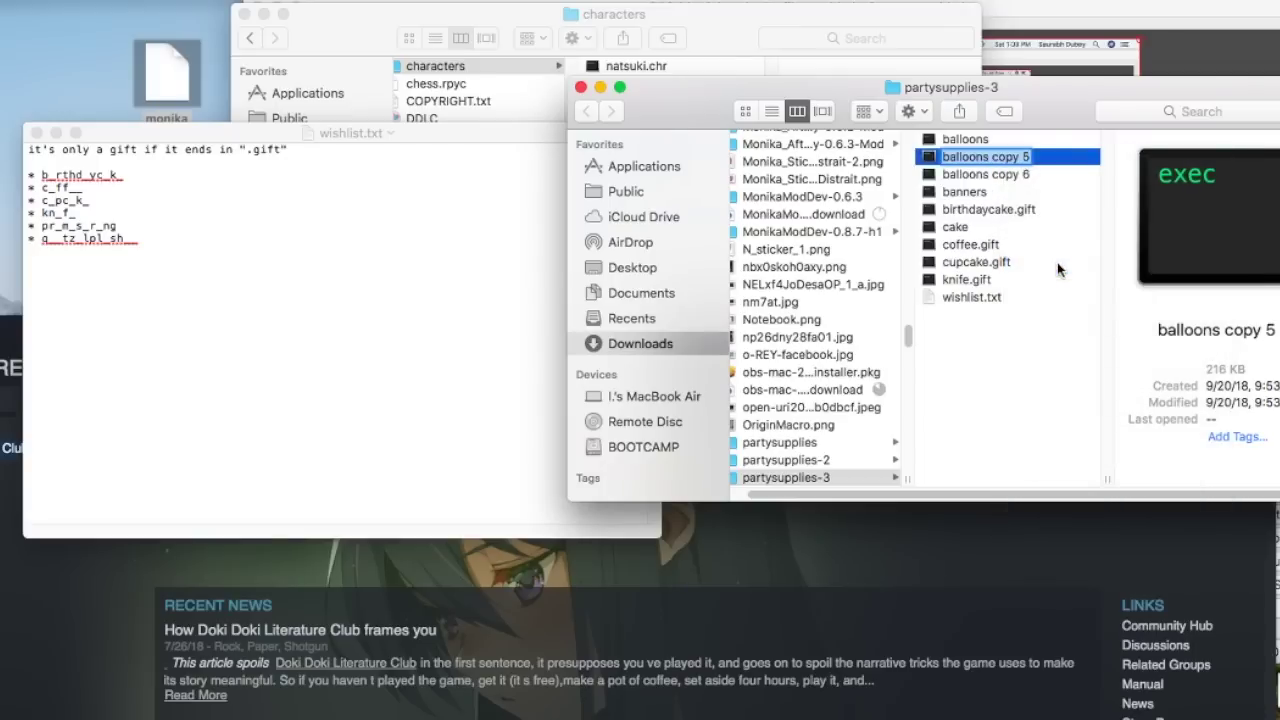
text(c)
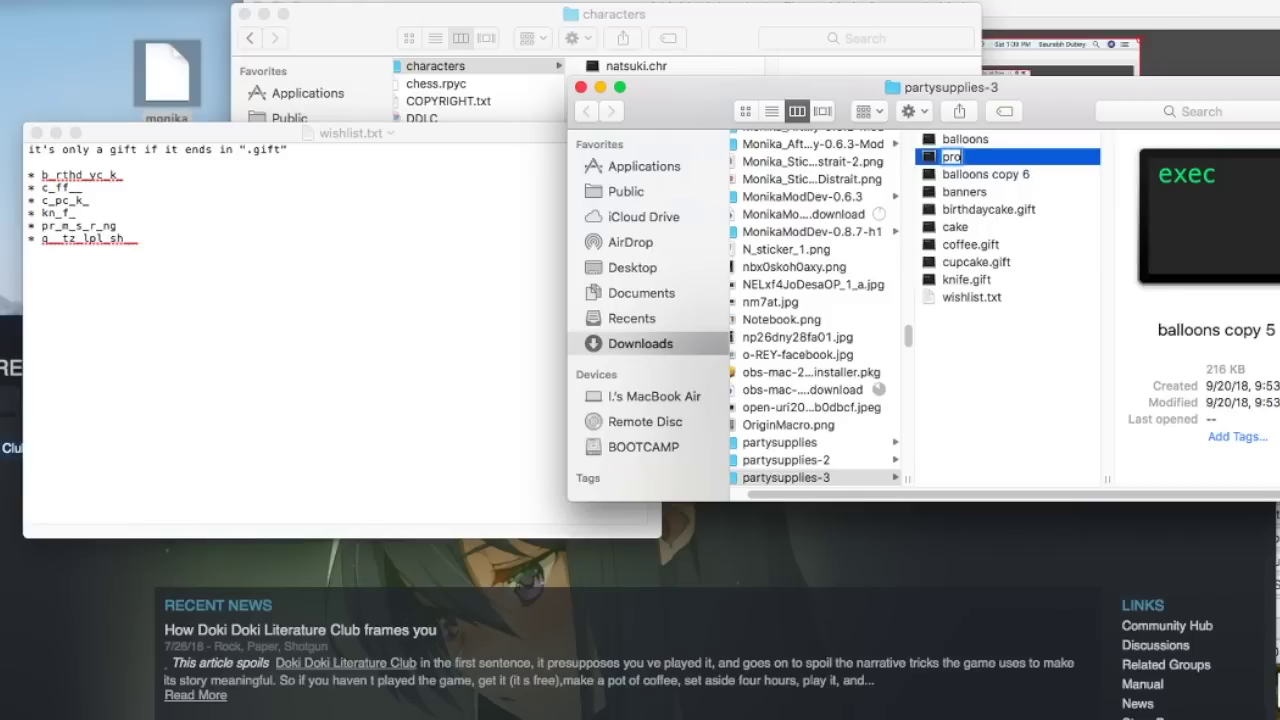
text(misering.)
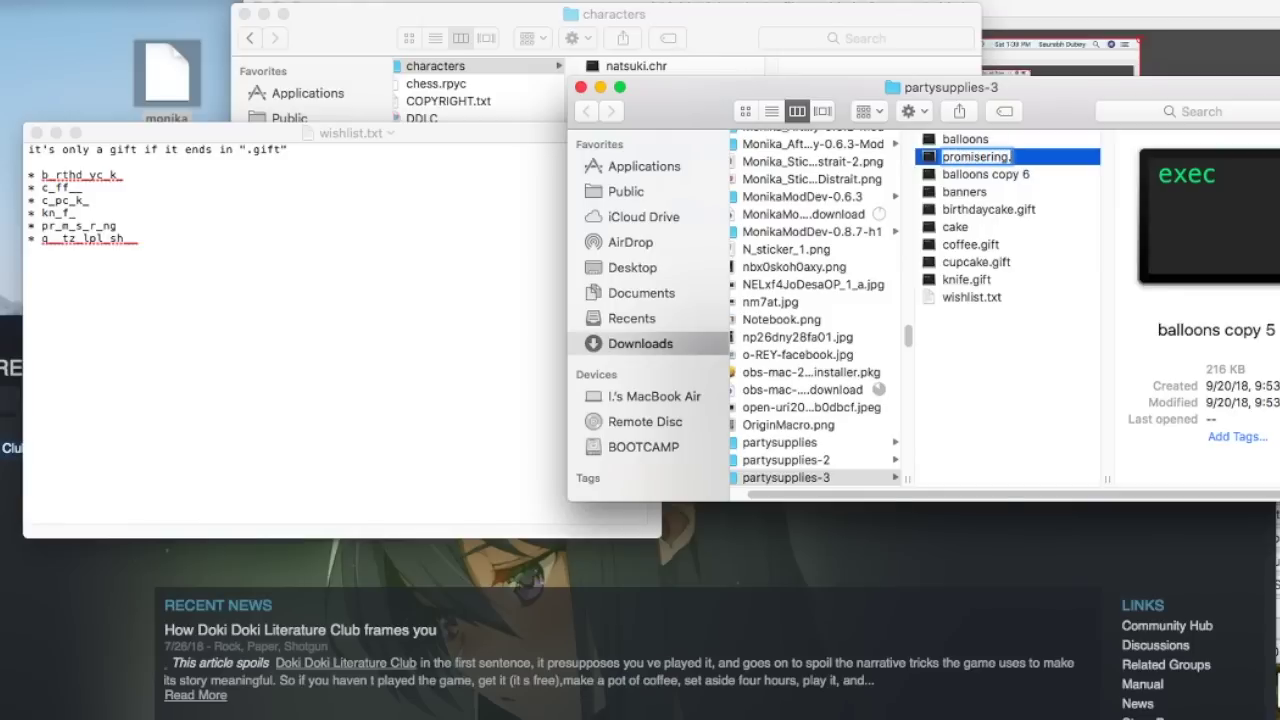
text(ift)
key(Return)
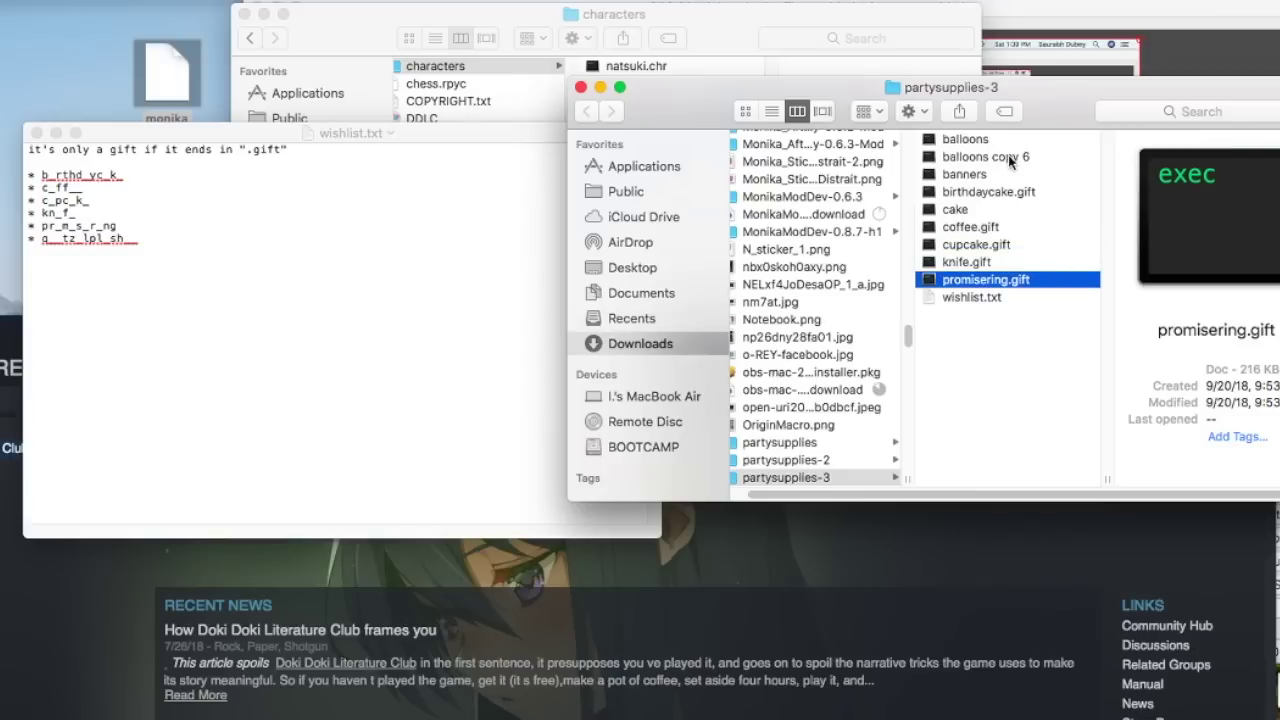
click(1008, 157)
right_click(1008, 157)
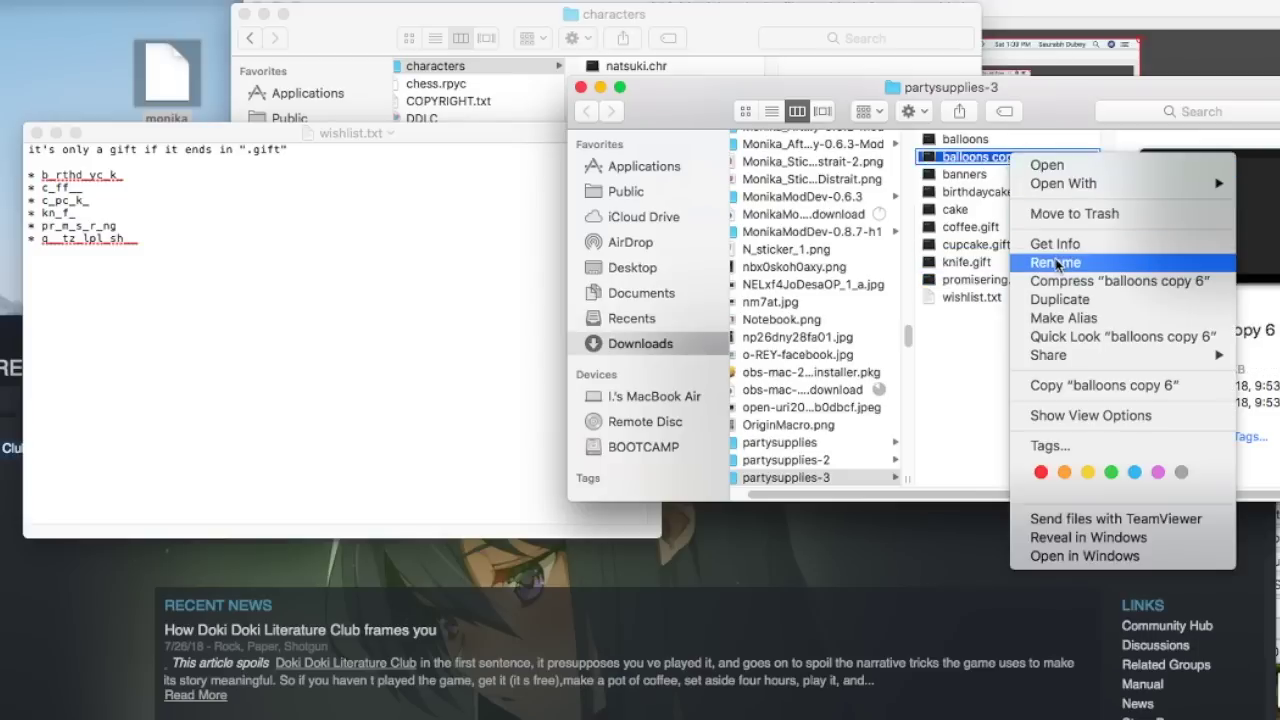
click(1058, 264)
text(q)
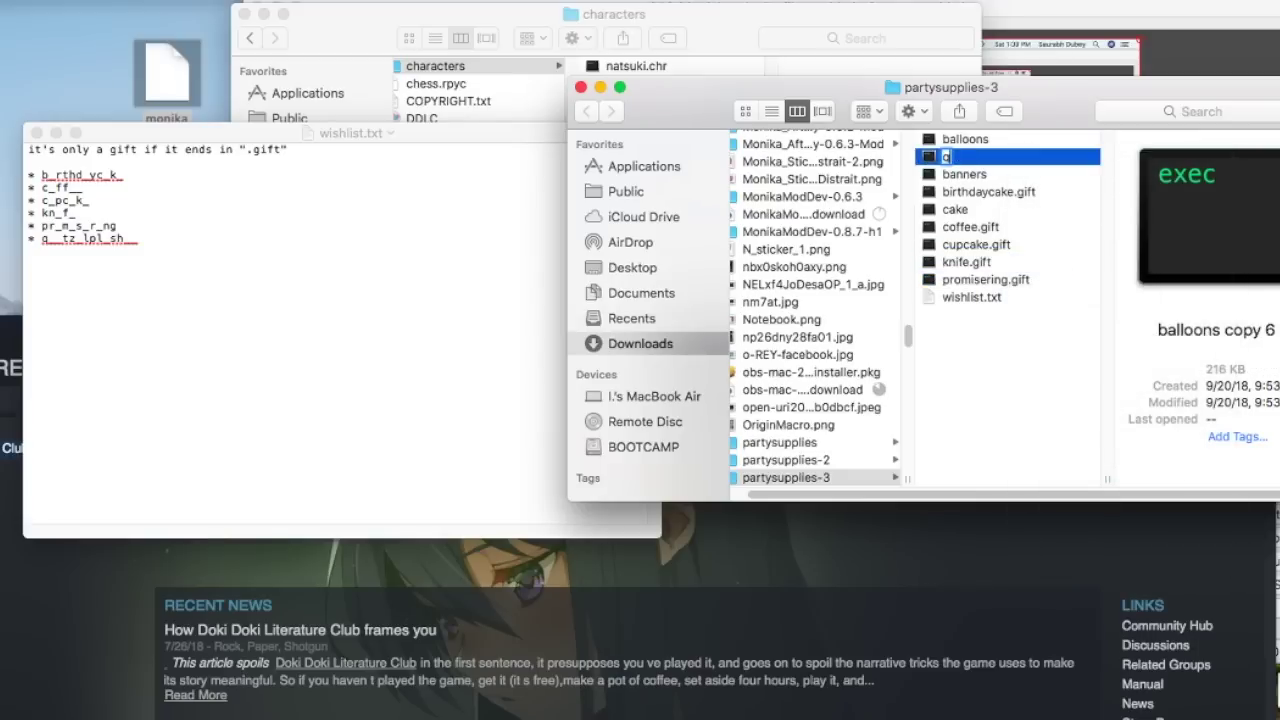
text(uetzalp)
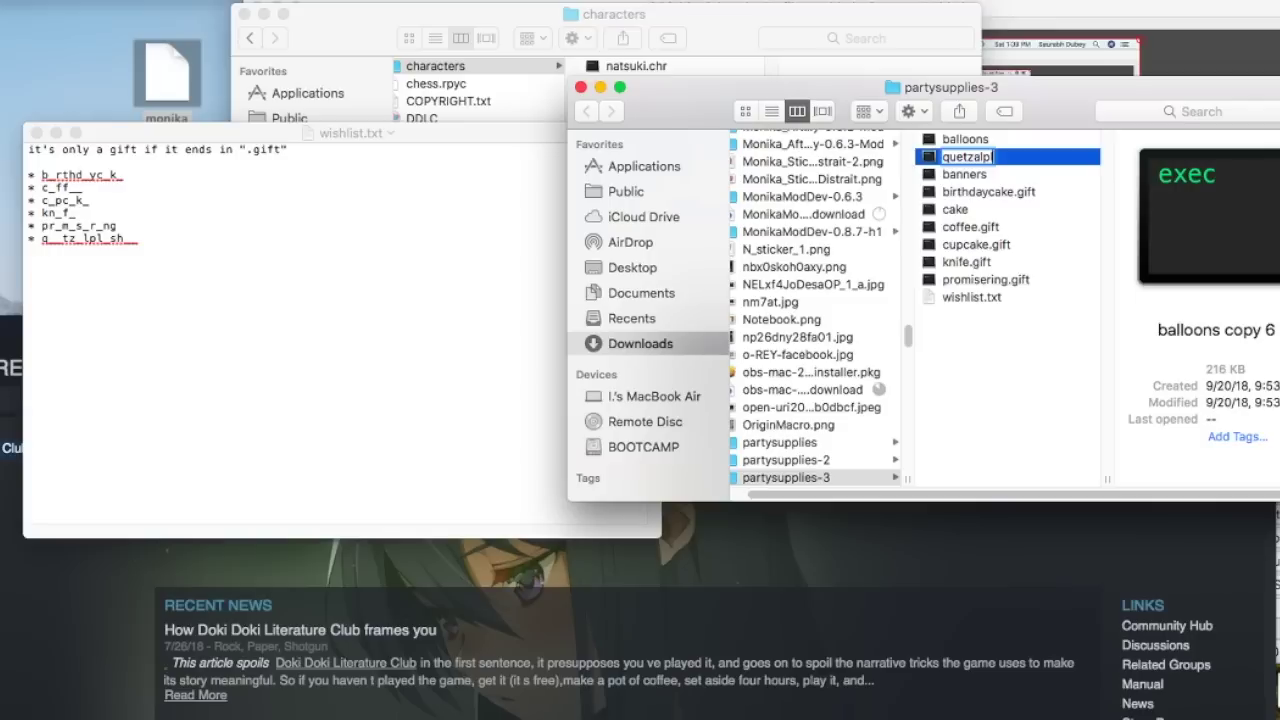
text(lushie.gift)
key(Return)
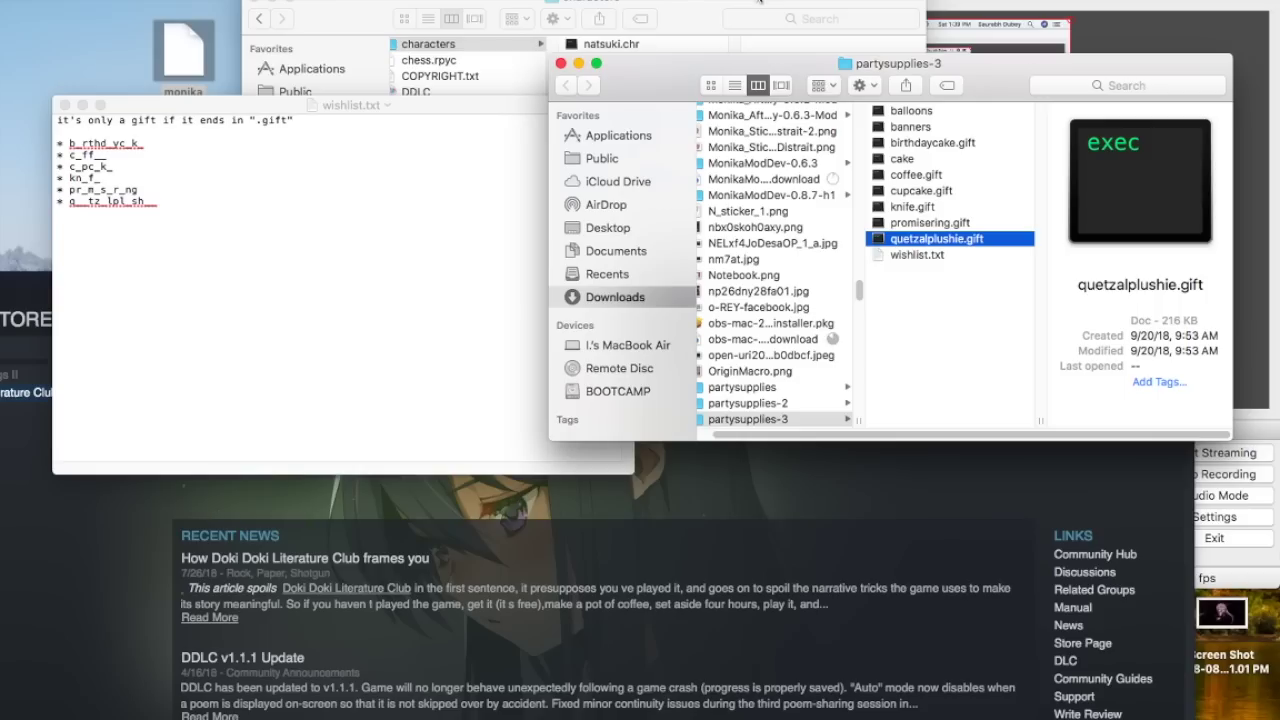
Step: Arrange the windows and drag the desktop monika file into the characters folder
click(758, 3)
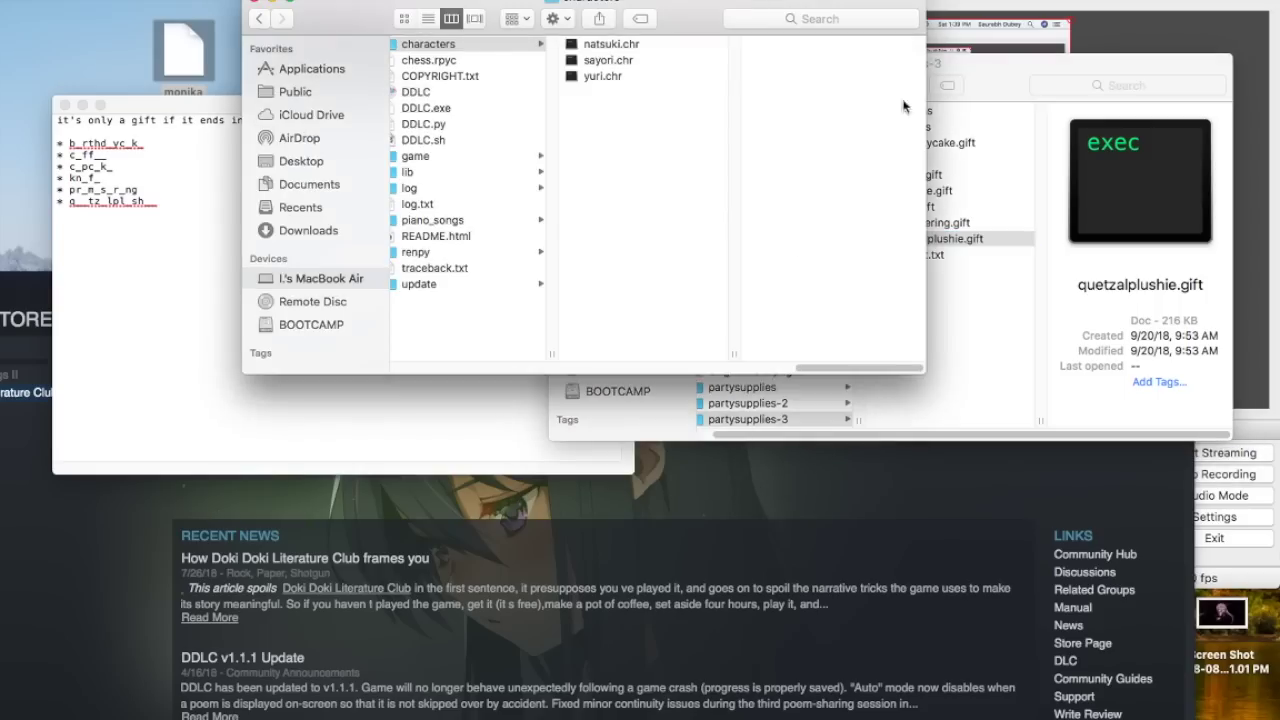
drag(999, 66, 1133, 97)
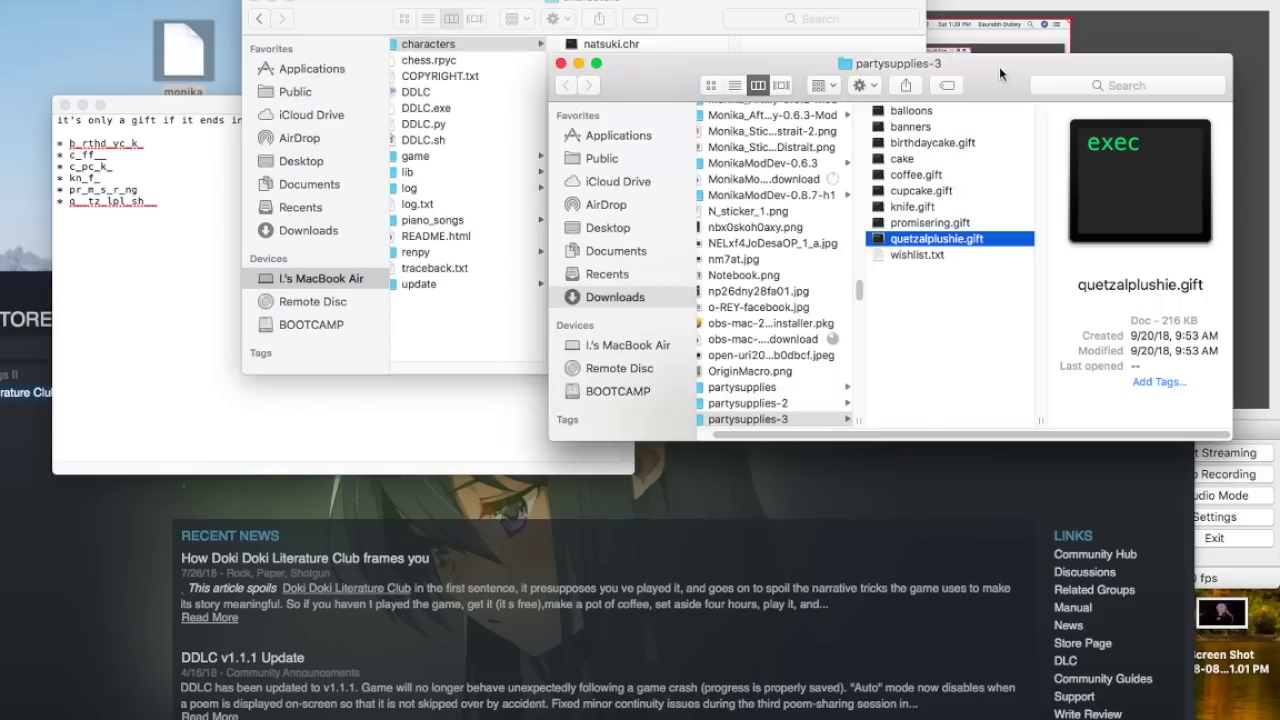
click(1090, 138)
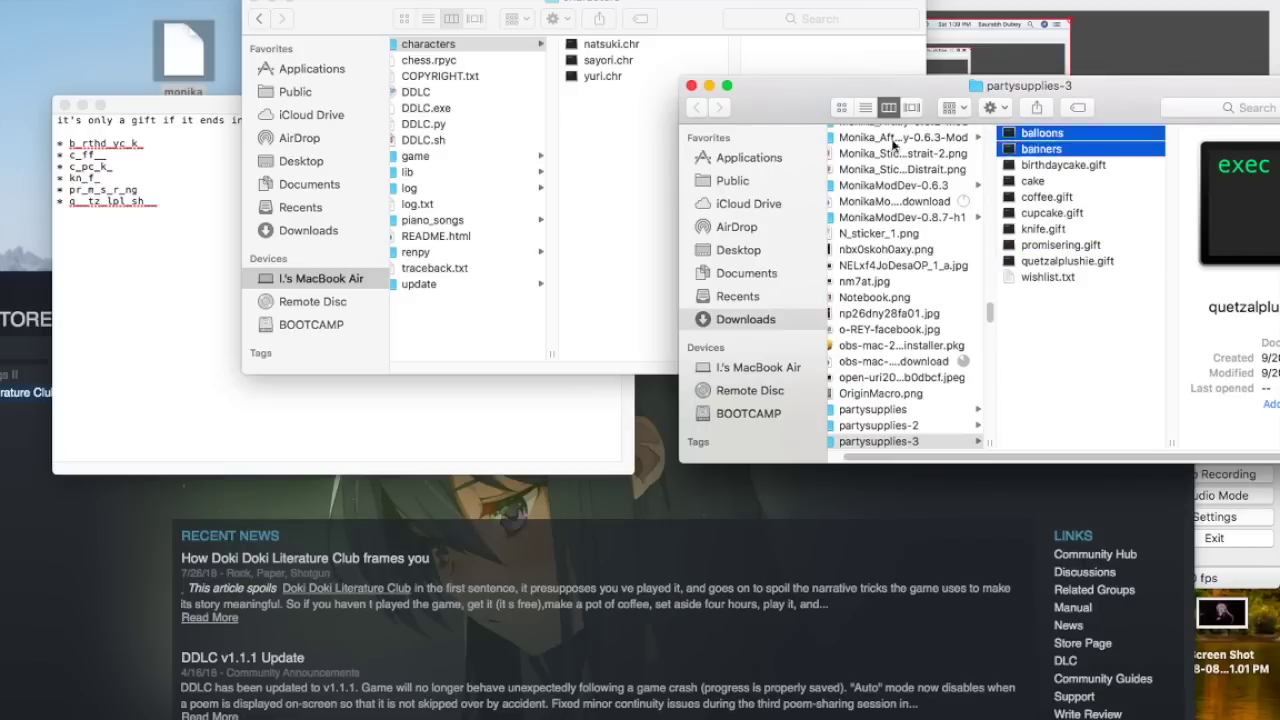
drag(822, 82, 451, 279)
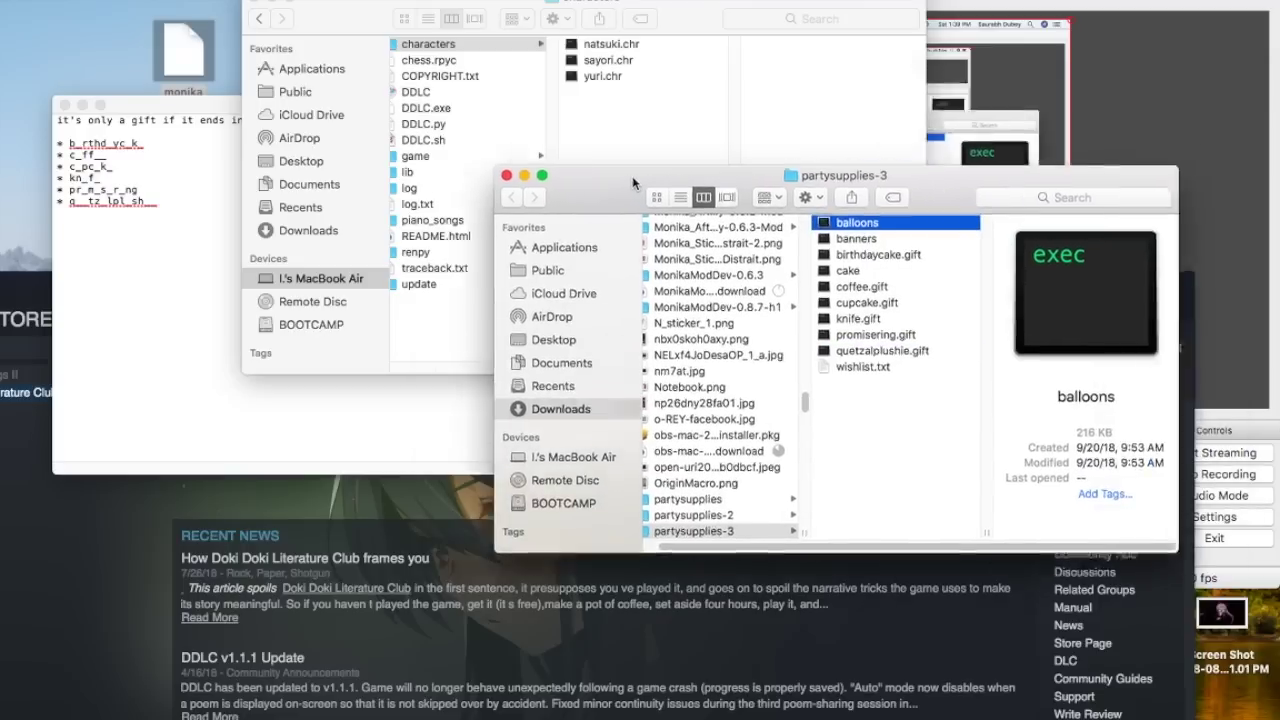
click(180, 58)
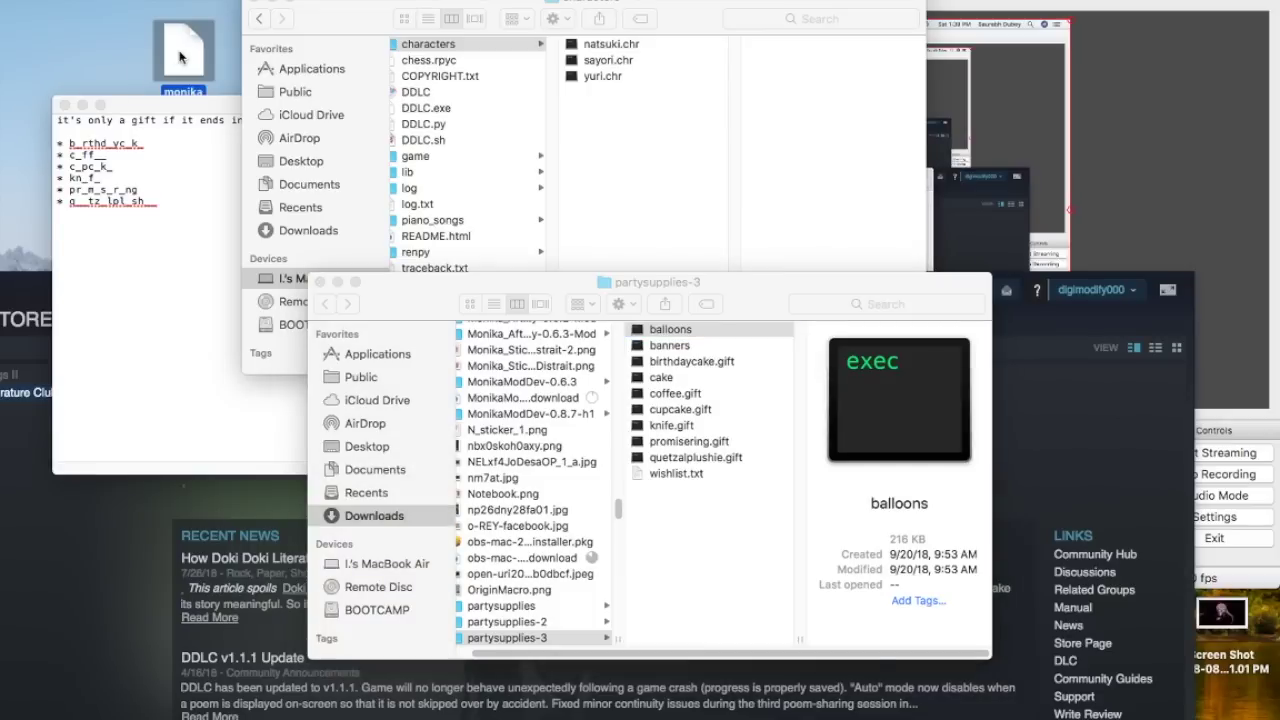
drag(180, 58, 640, 85)
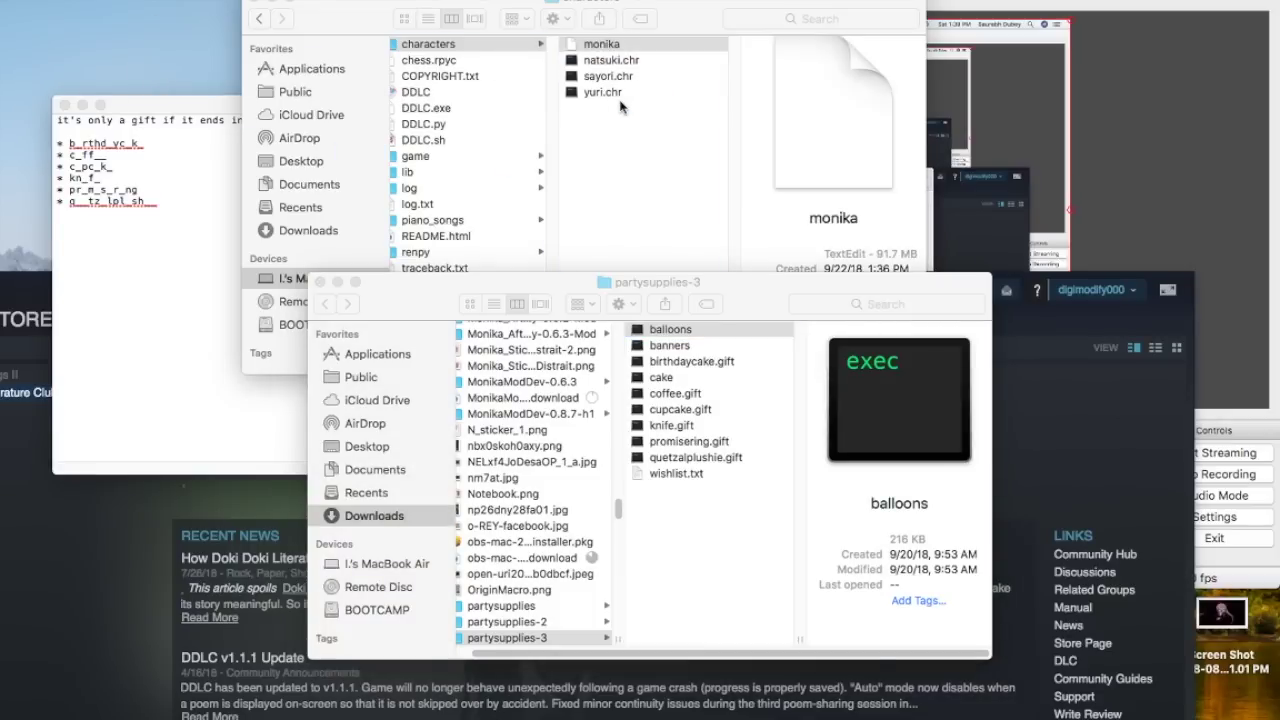
Step: Move balloons, banners, birthdaycake.gift, cake and coffee.gift into the characters folder
drag(697, 328, 623, 134)
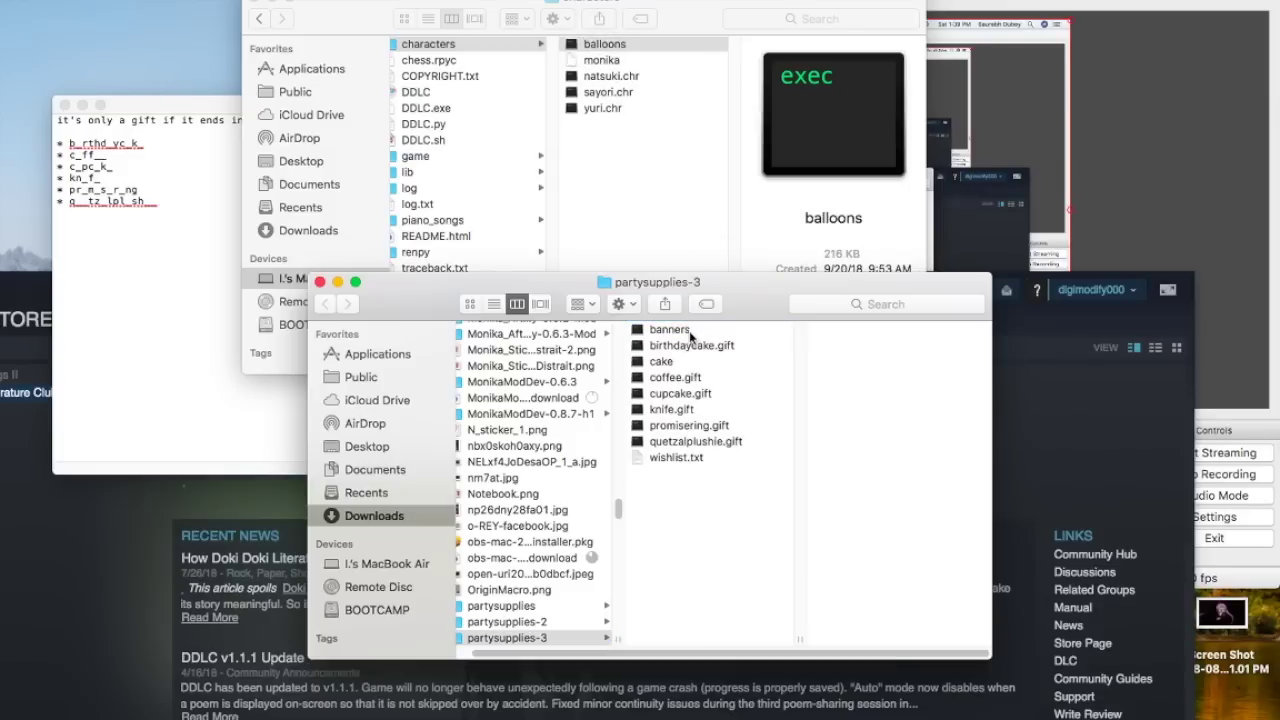
drag(680, 330, 625, 140)
drag(690, 329, 652, 160)
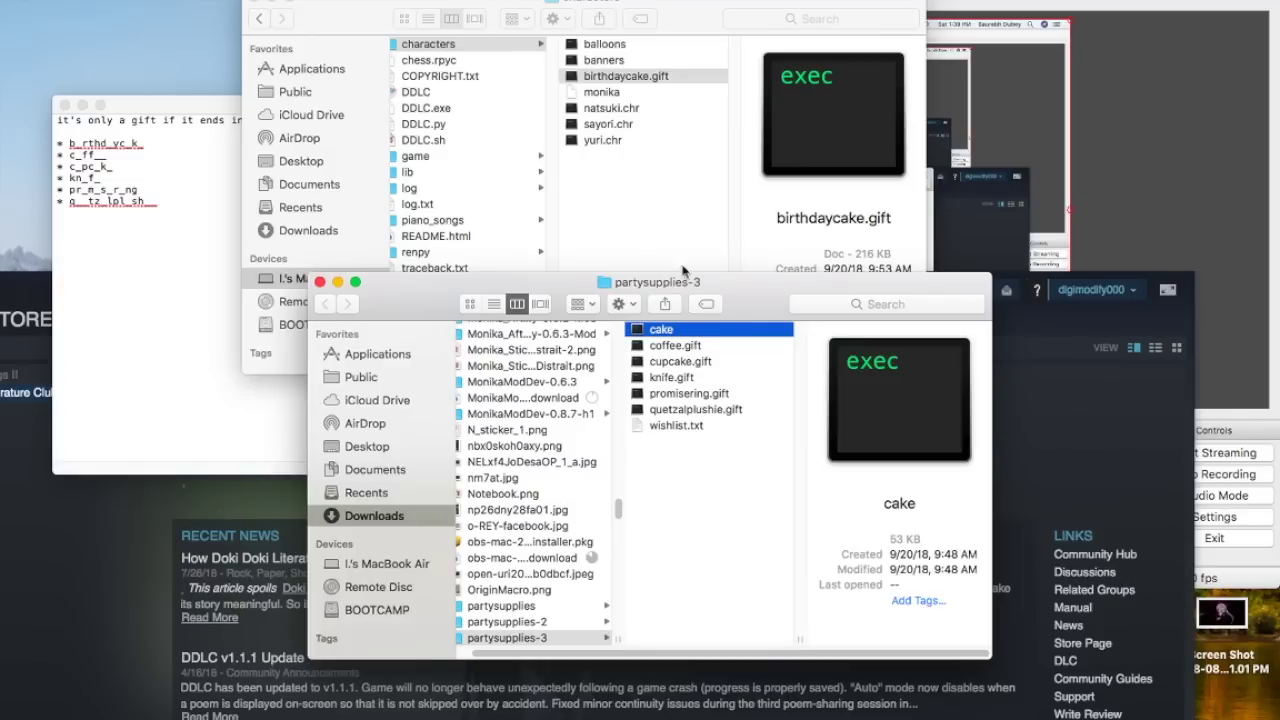
drag(683, 331, 620, 158)
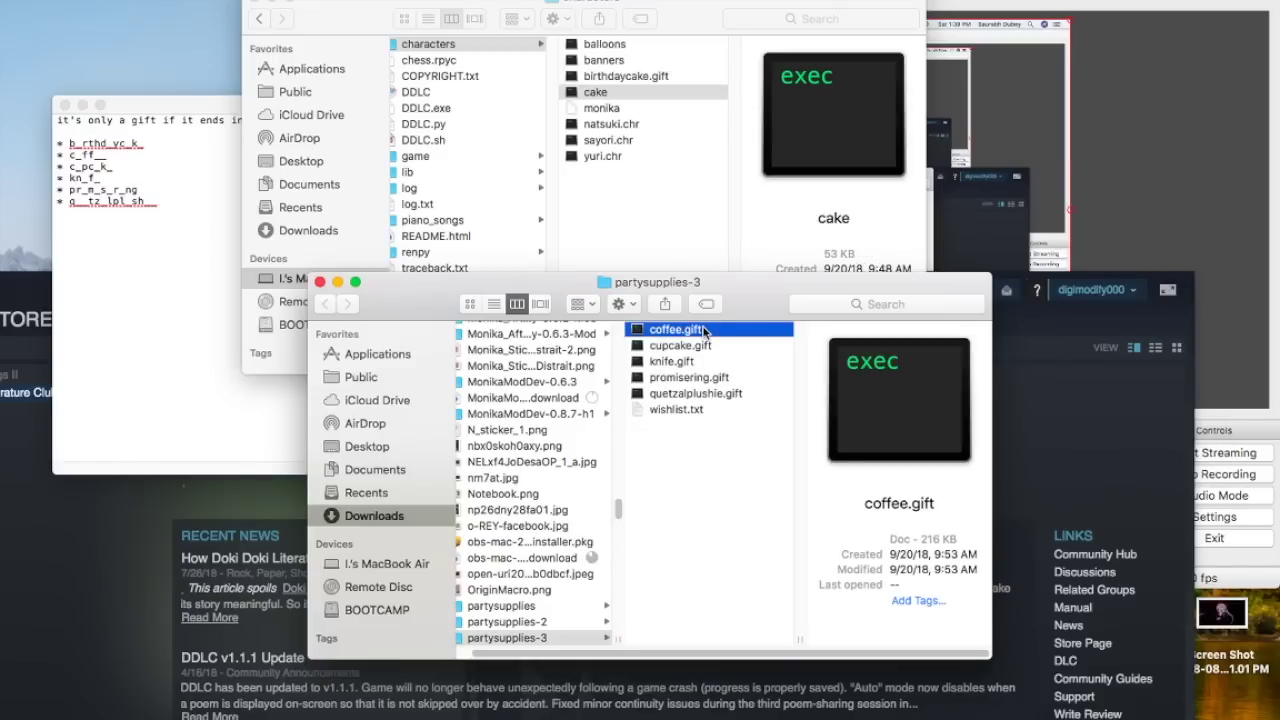
drag(704, 331, 620, 150)
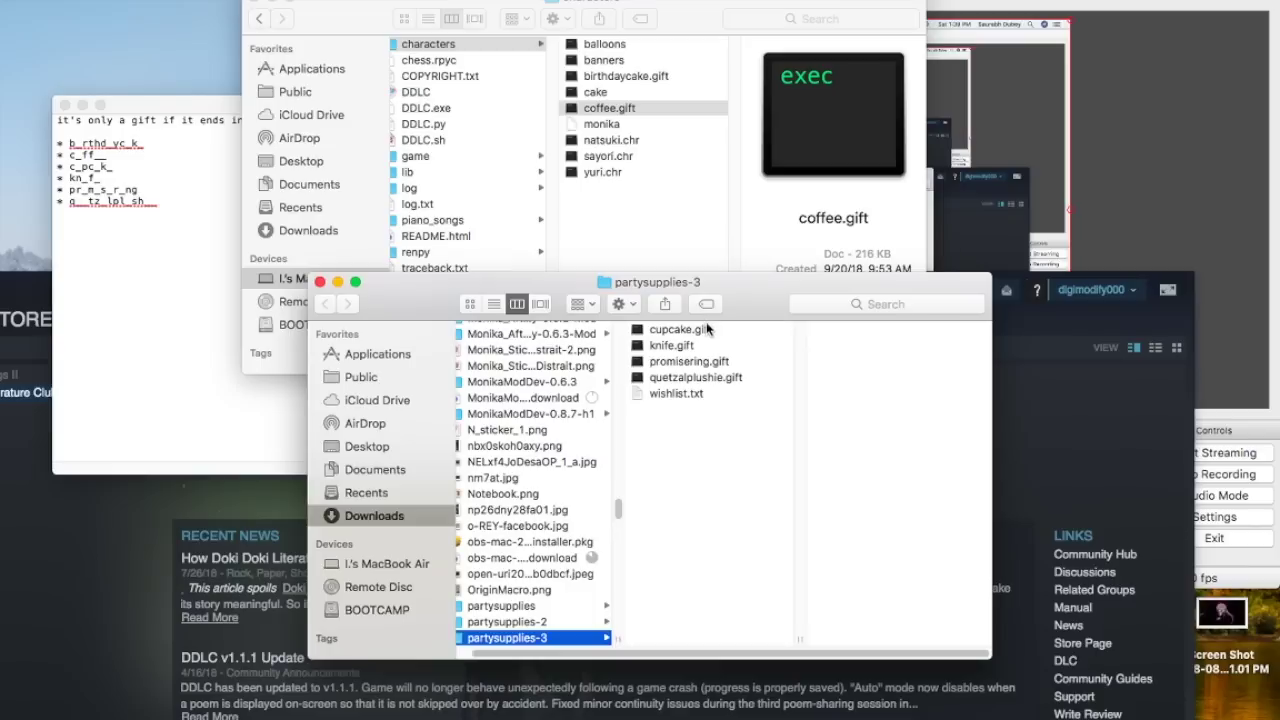
Step: Move cupcake, knife, promisering and quetzalplushie .gift files into characters, then close partysupplies-3
click(707, 329)
drag(707, 329, 620, 150)
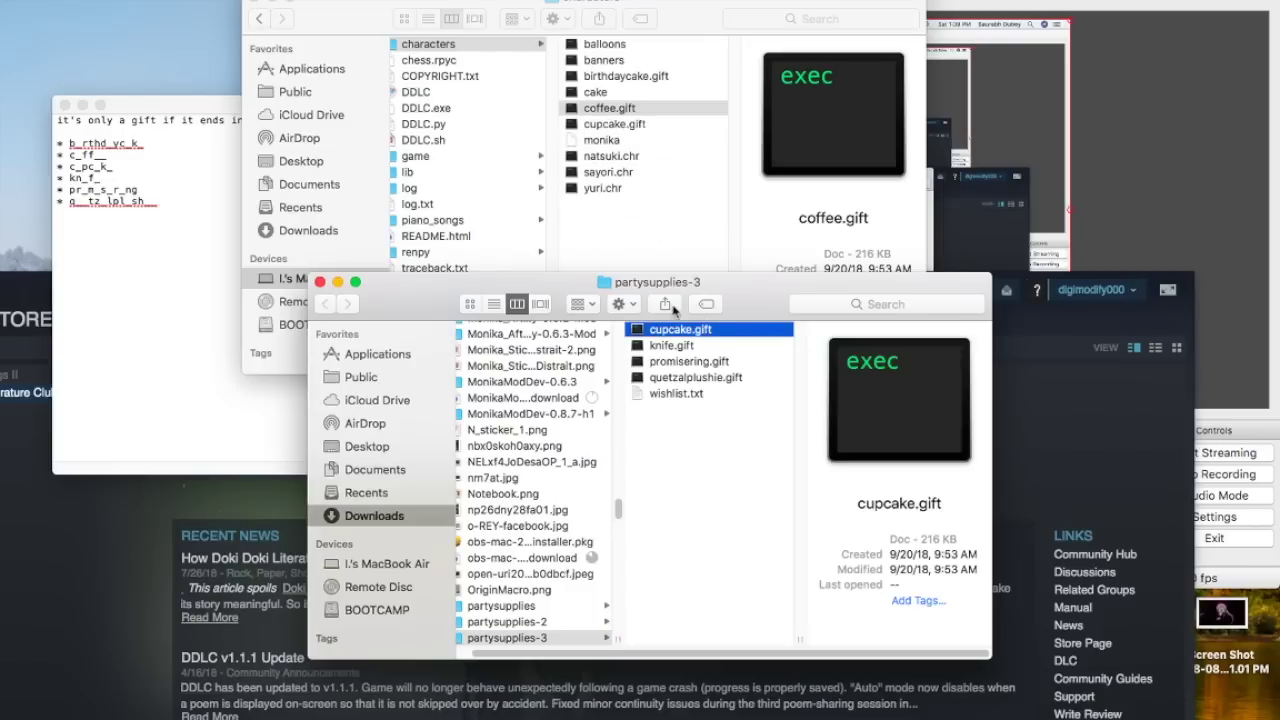
click(703, 330)
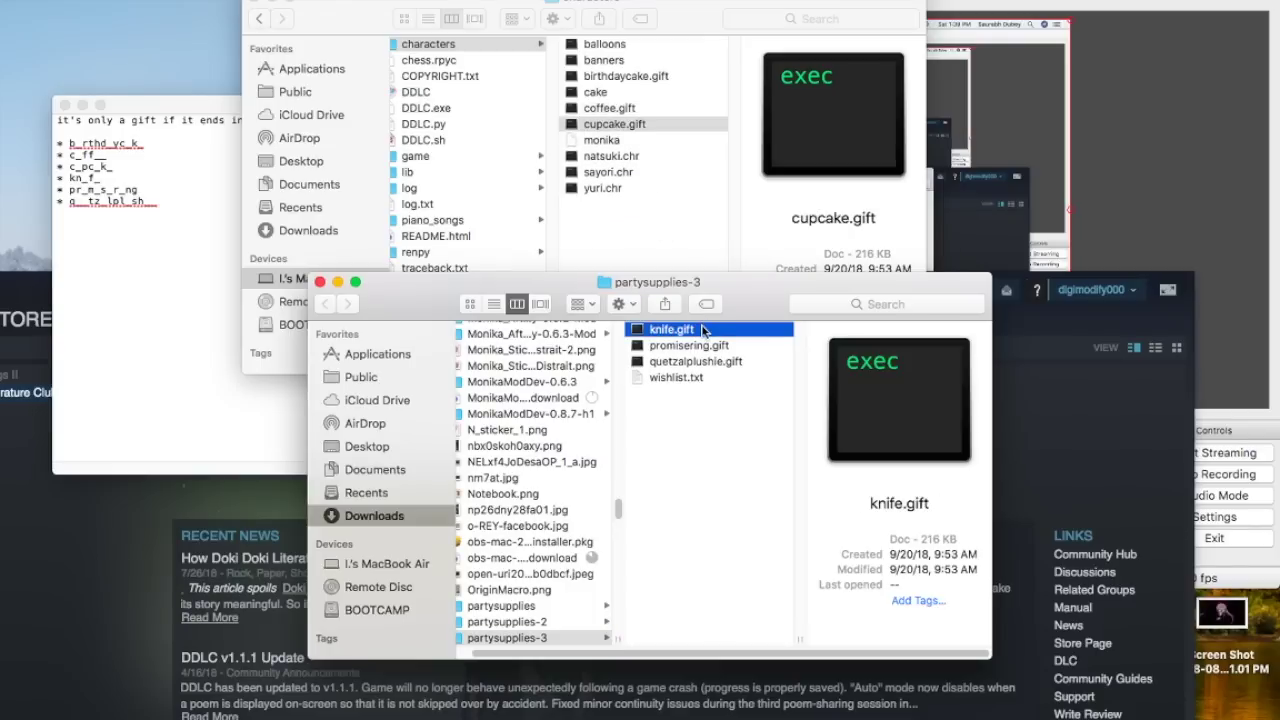
drag(703, 330, 620, 190)
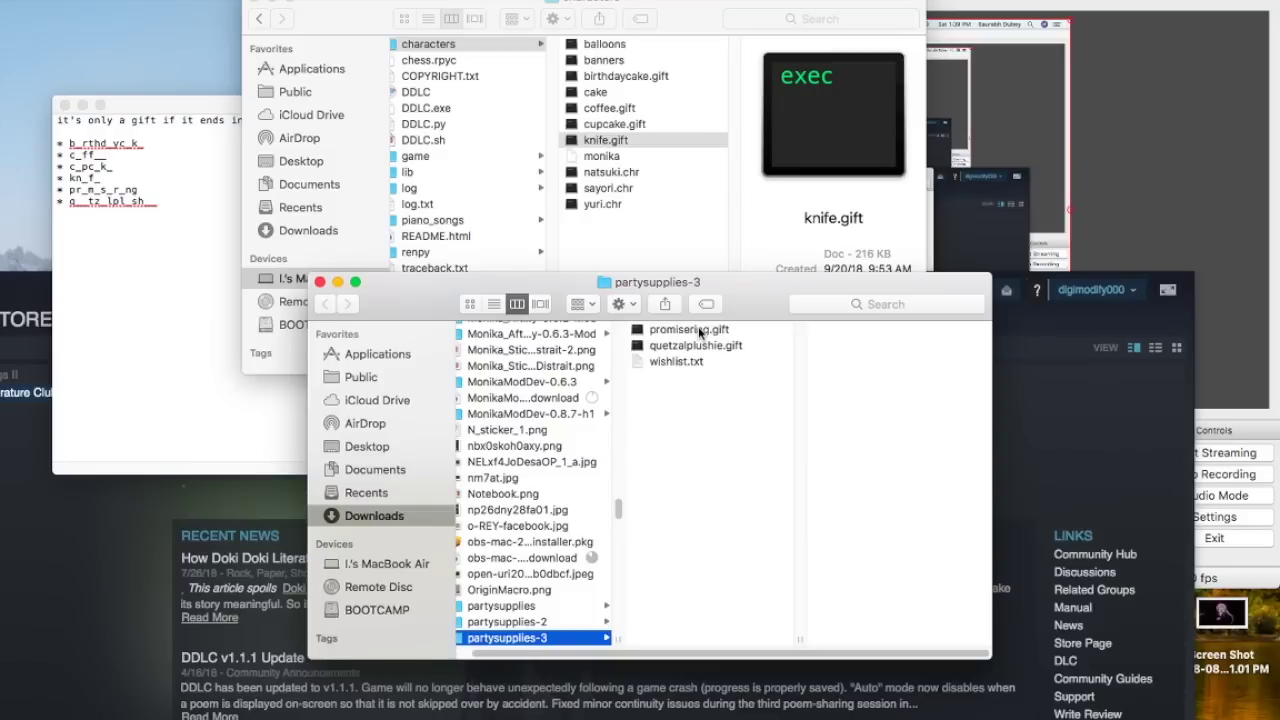
click(700, 333)
drag(700, 333, 620, 190)
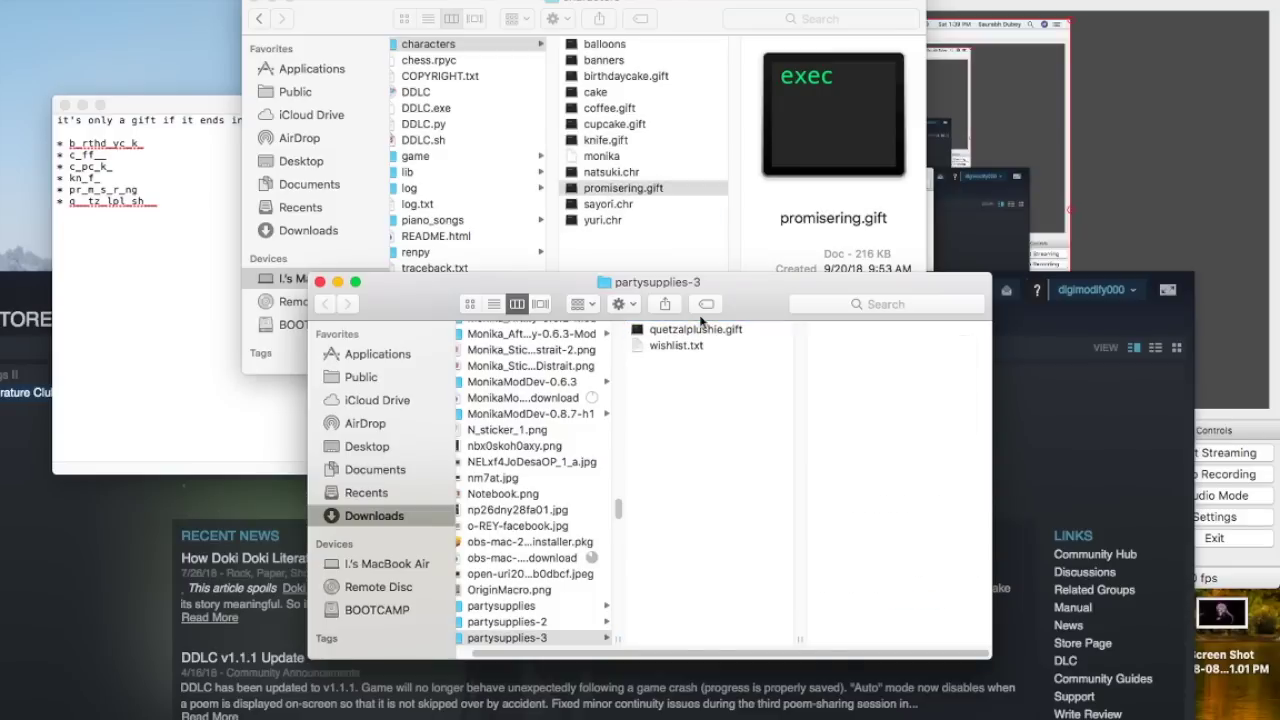
click(703, 331)
drag(703, 331, 638, 197)
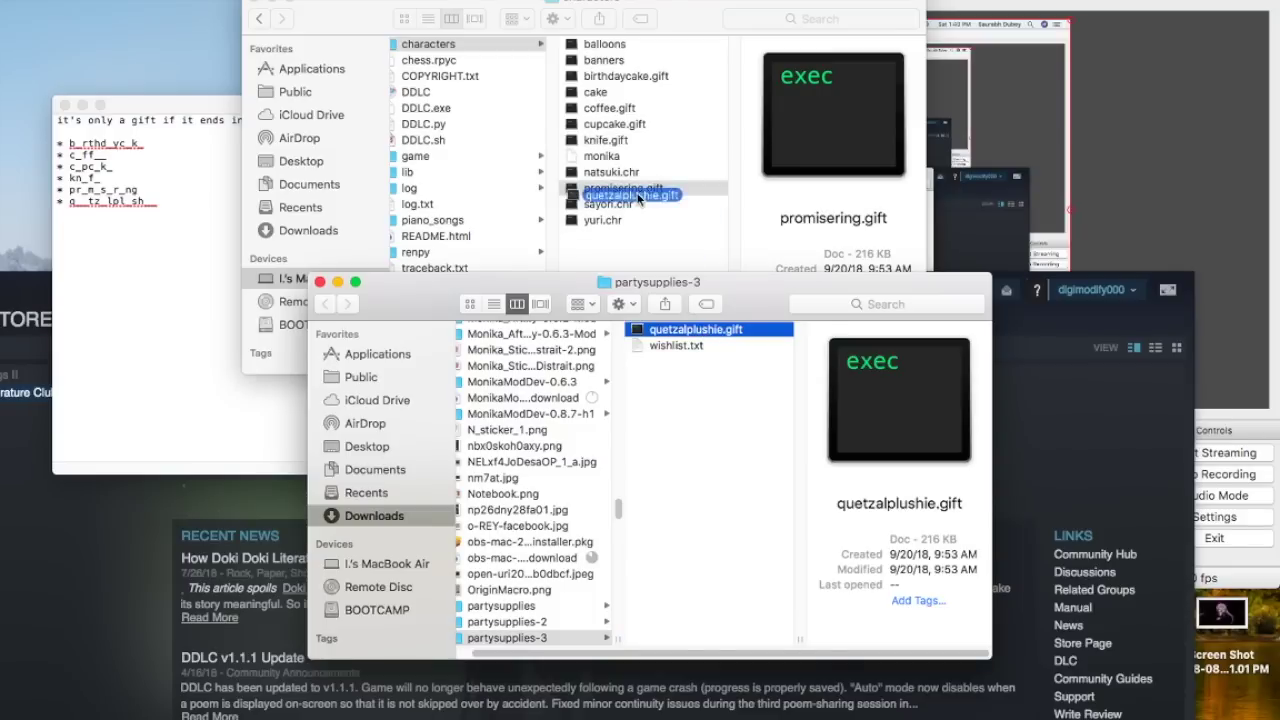
click(319, 282)
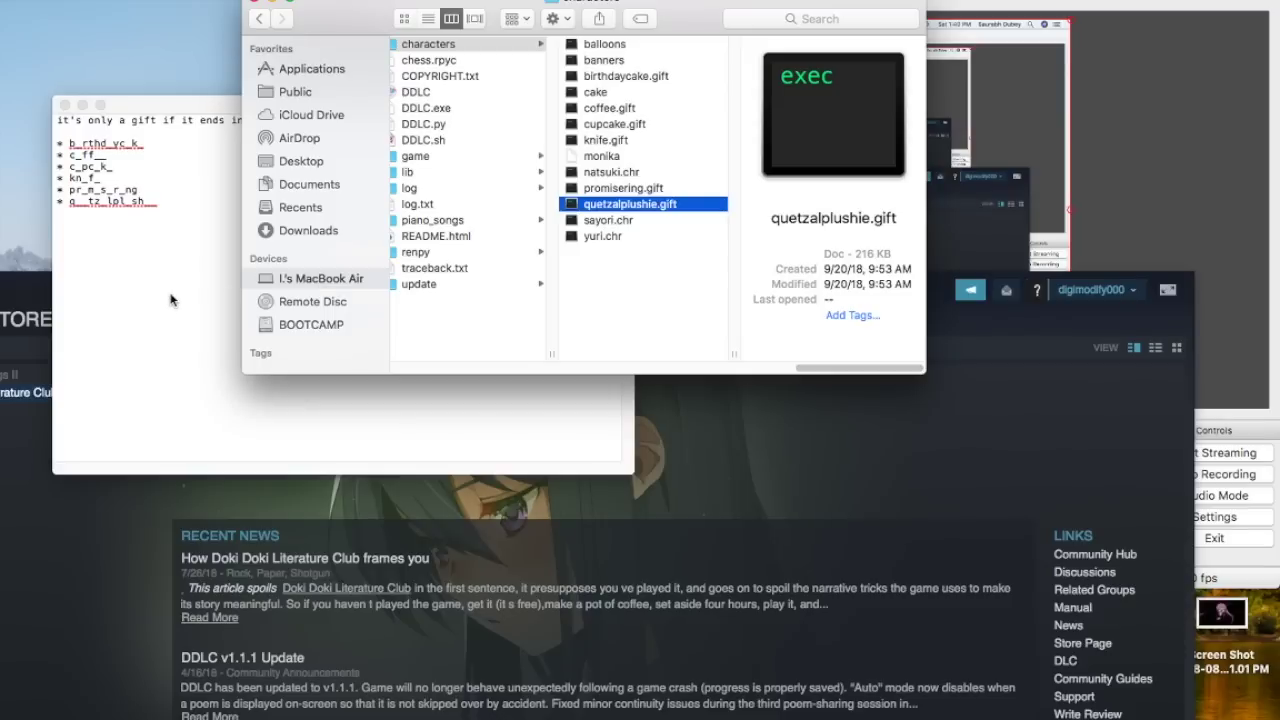
Step: View the characters folder holding monika and all party files, then bring Steam forward
click(486, 46)
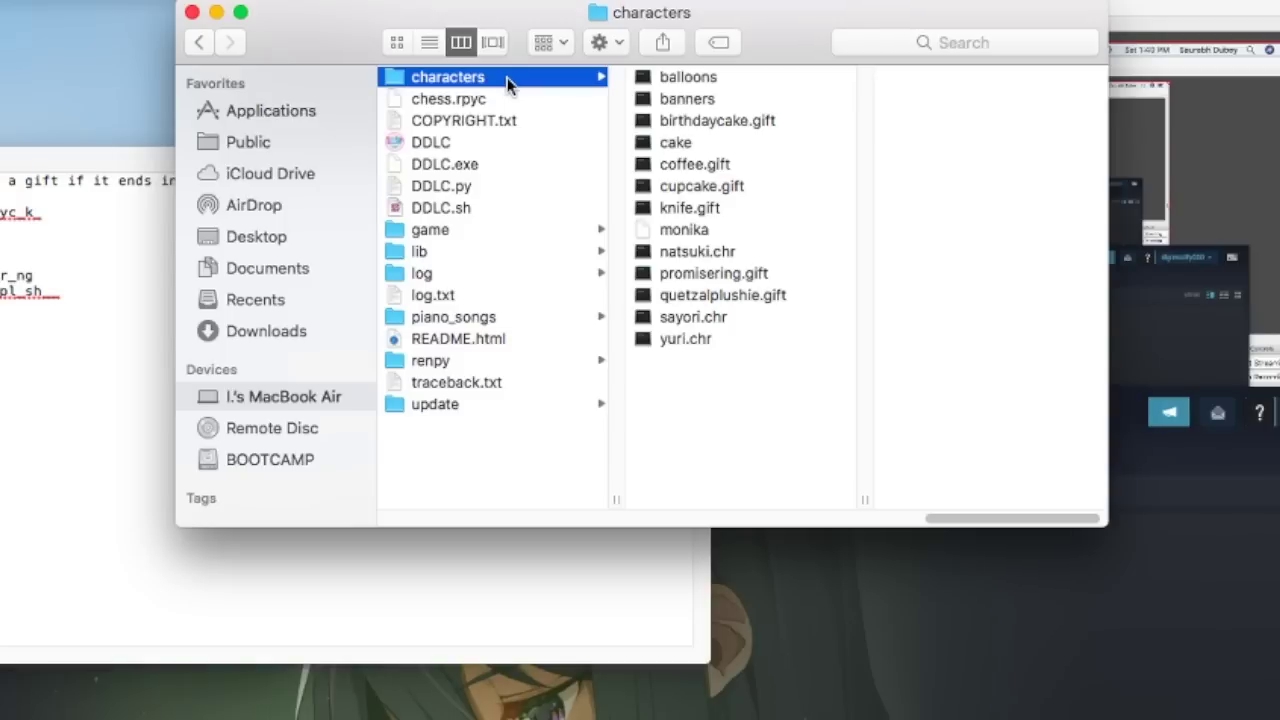
click(800, 585)
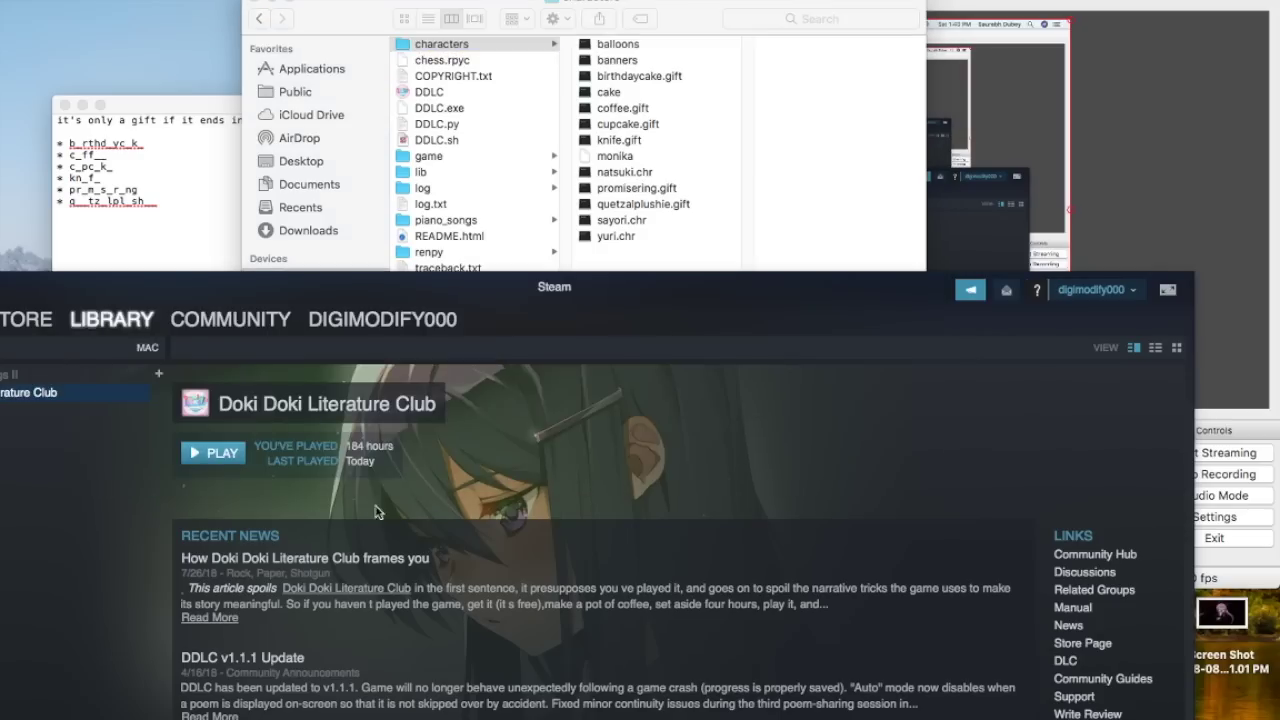
Step: Press PLAY on Doki Doki Literature Club in the Steam library
click(245, 459)
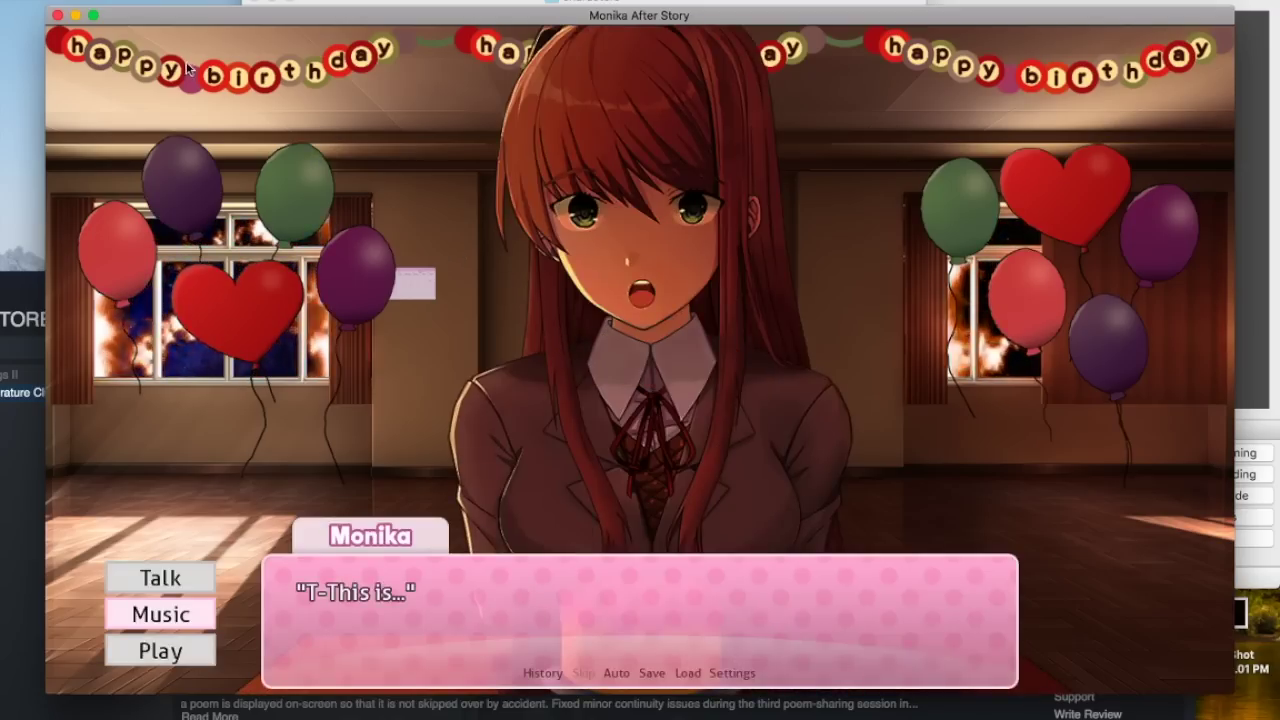
Step: Make the game fullscreen, click through the birthday dialogue, and choose Light candles
click(93, 15)
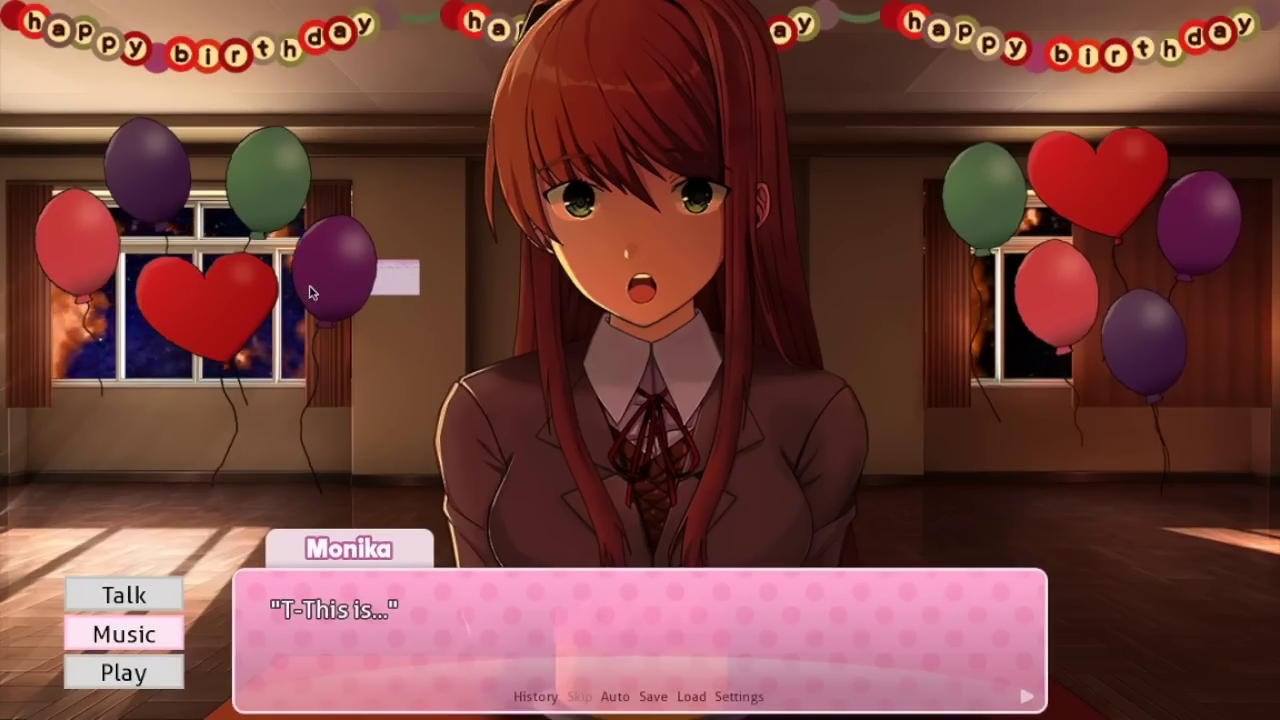
click(309, 285)
click(309, 285)
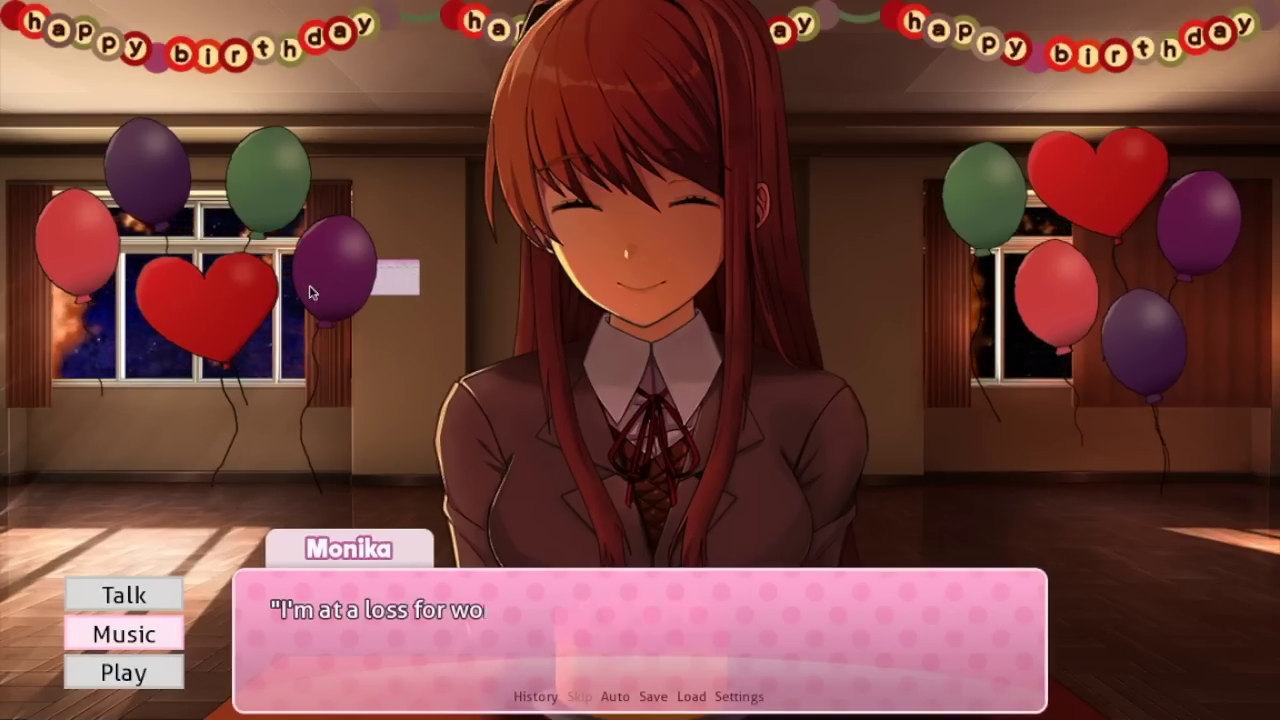
click(309, 285)
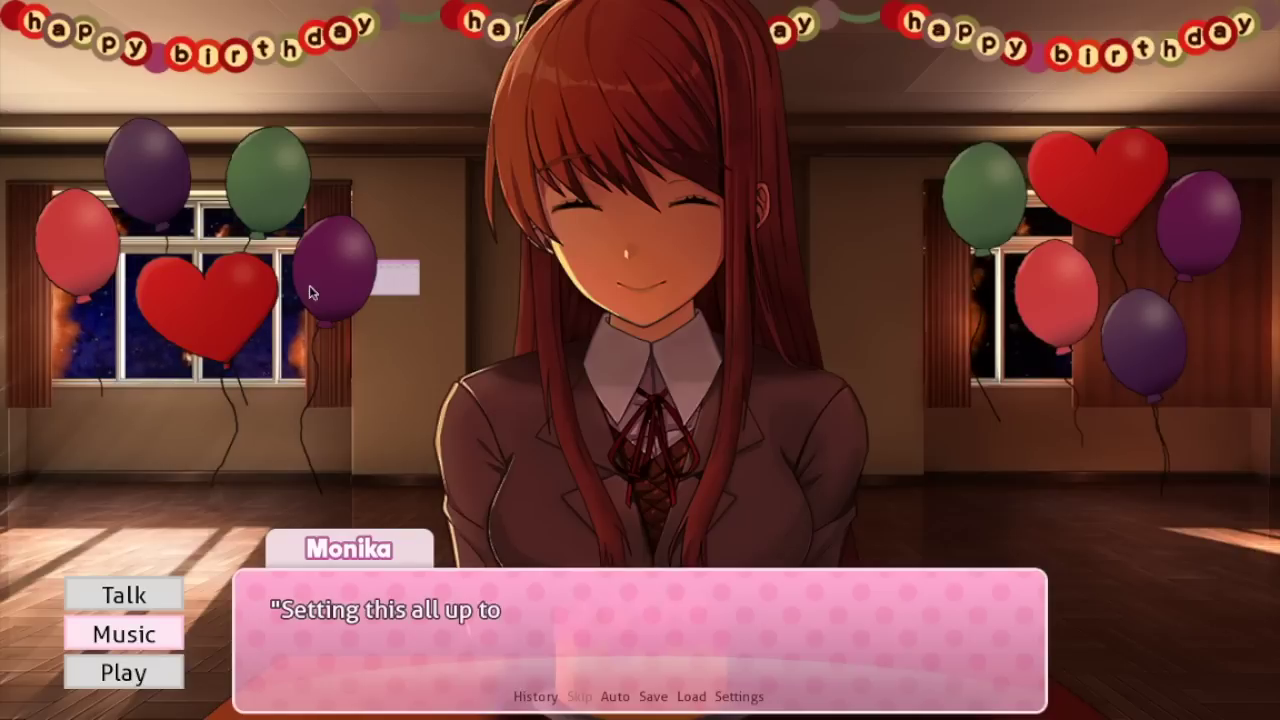
click(309, 285)
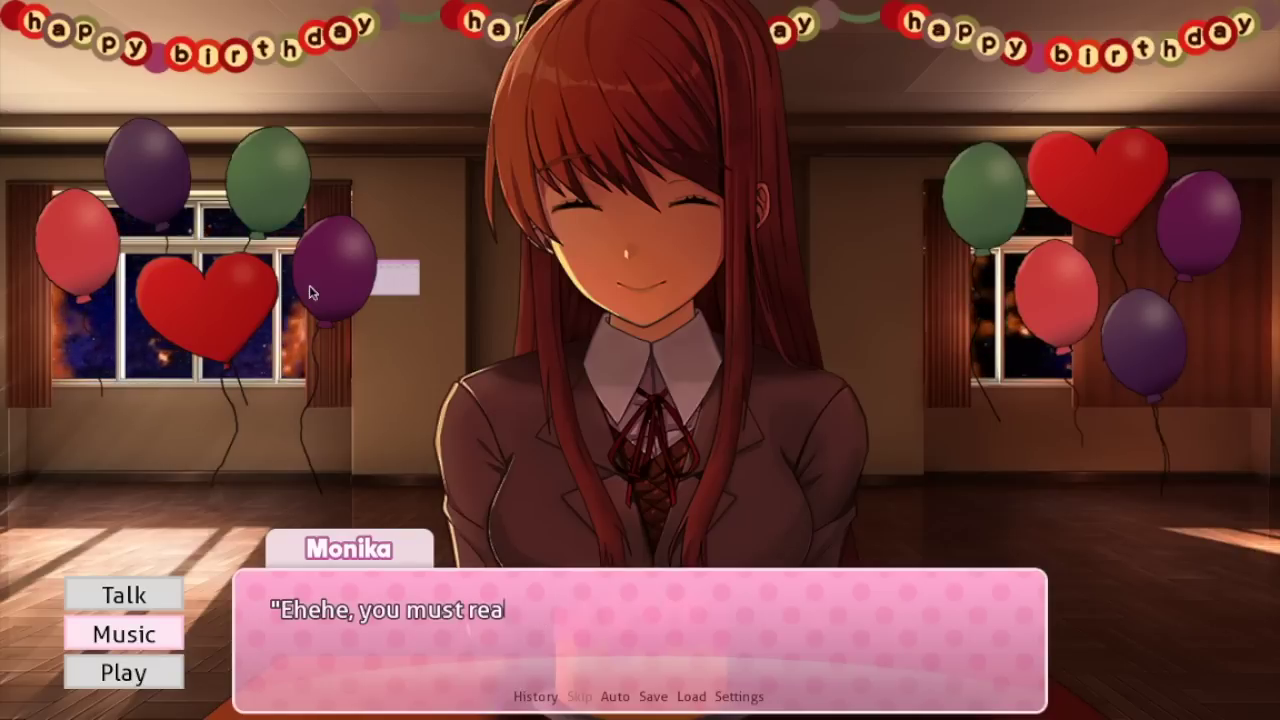
click(309, 285)
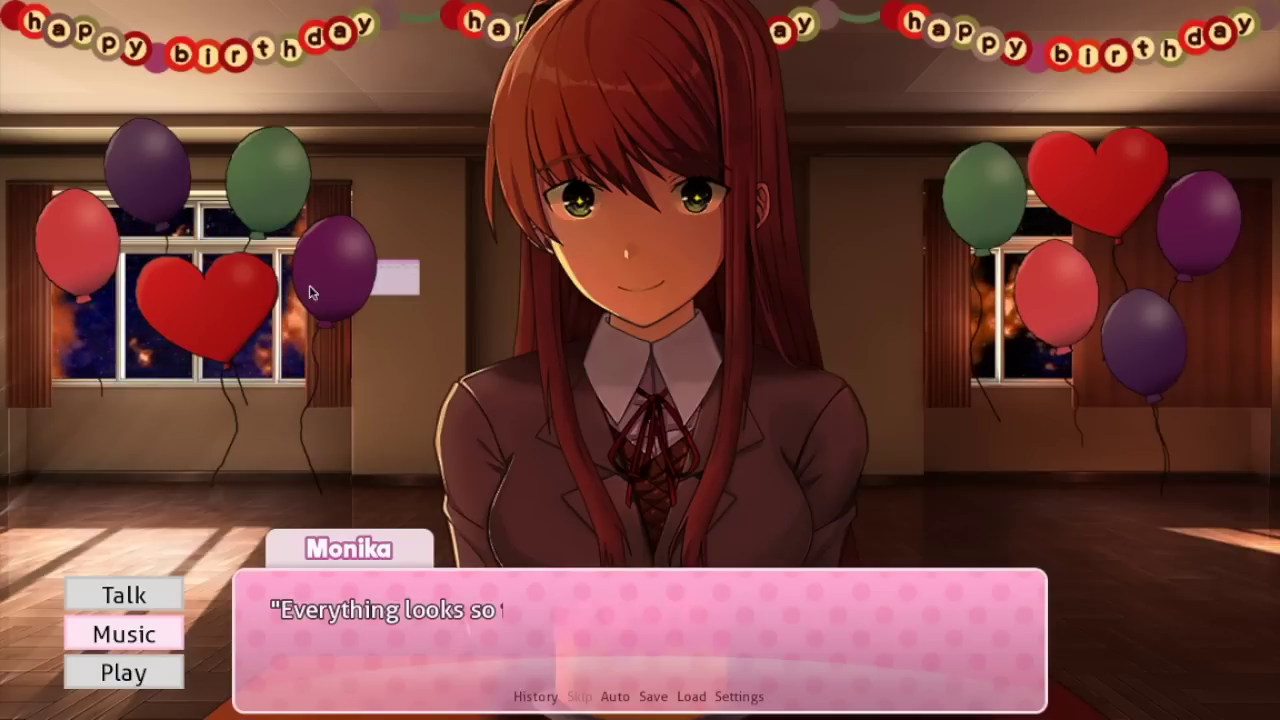
click(309, 285)
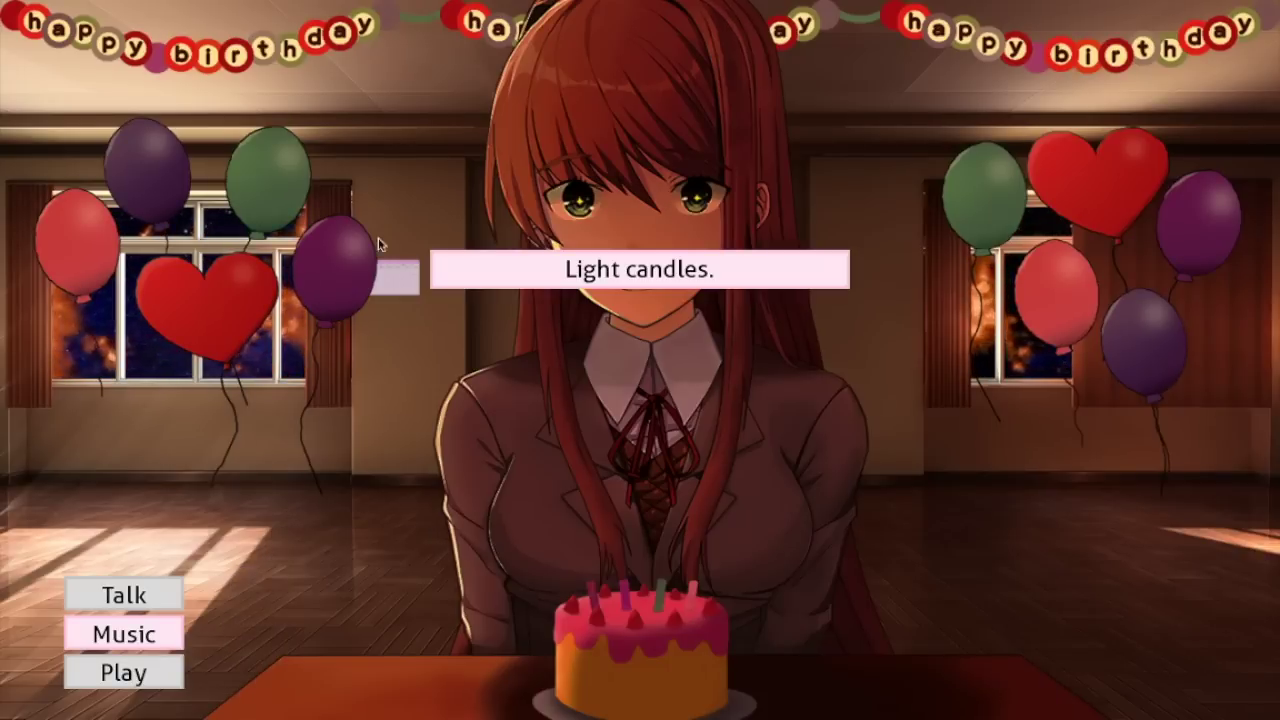
click(520, 272)
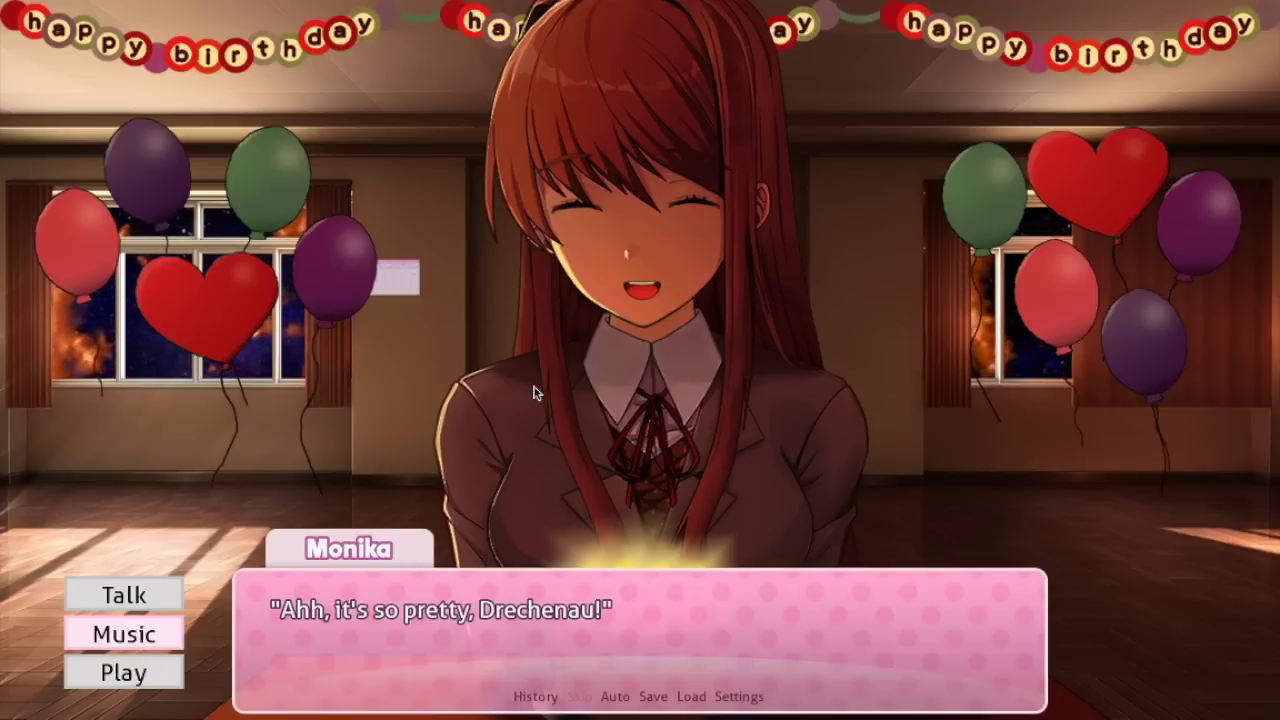
Step: Continue the birthday dialogue until Monika makes her wish
click(545, 340)
click(534, 393)
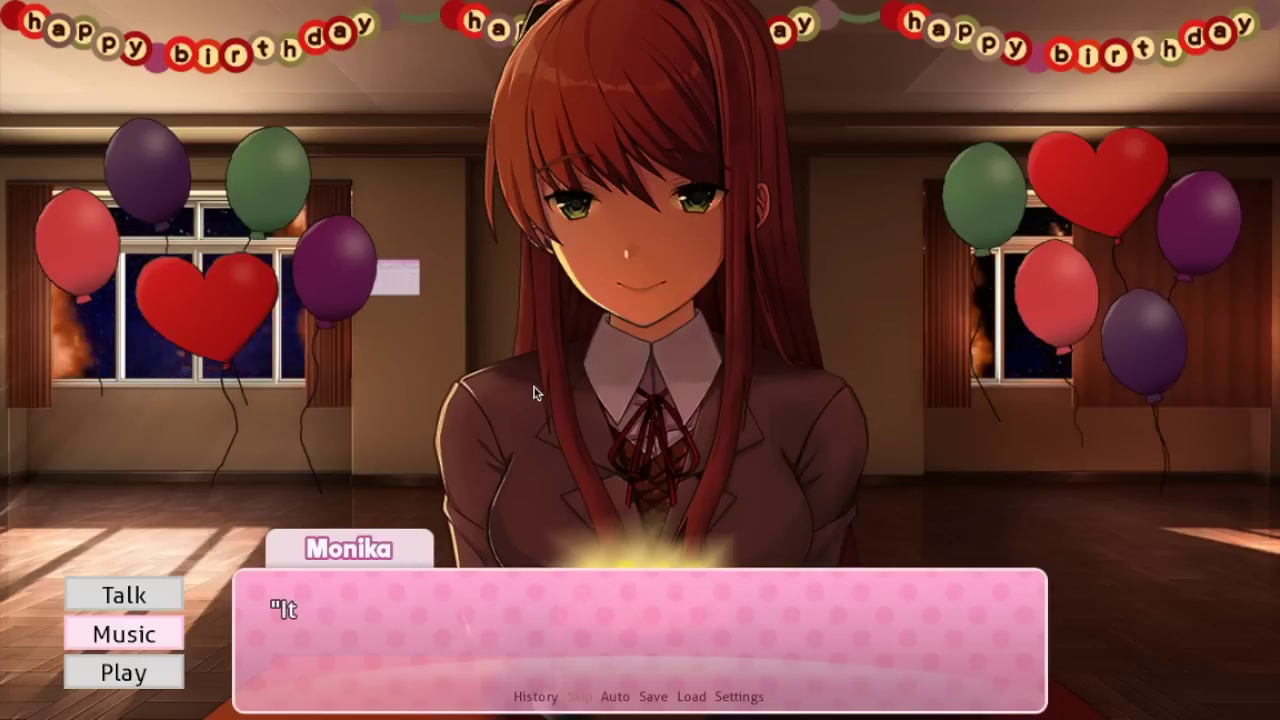
click(534, 393)
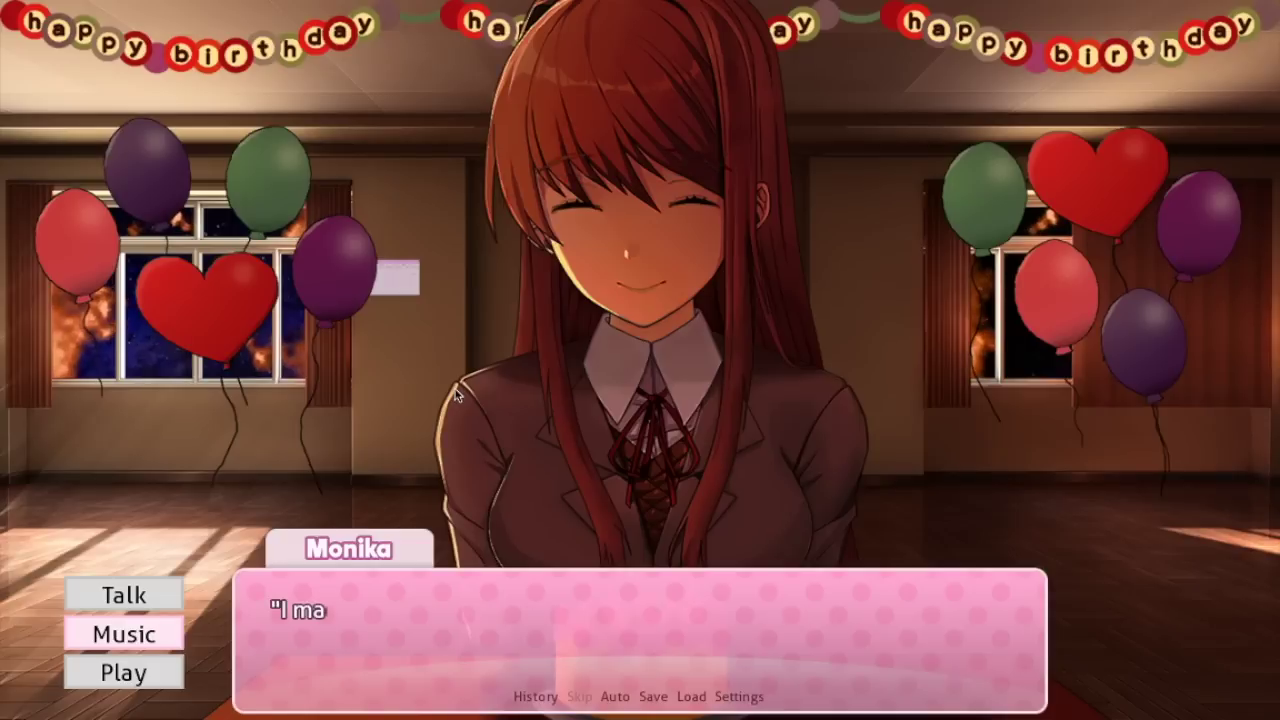
click(420, 430)
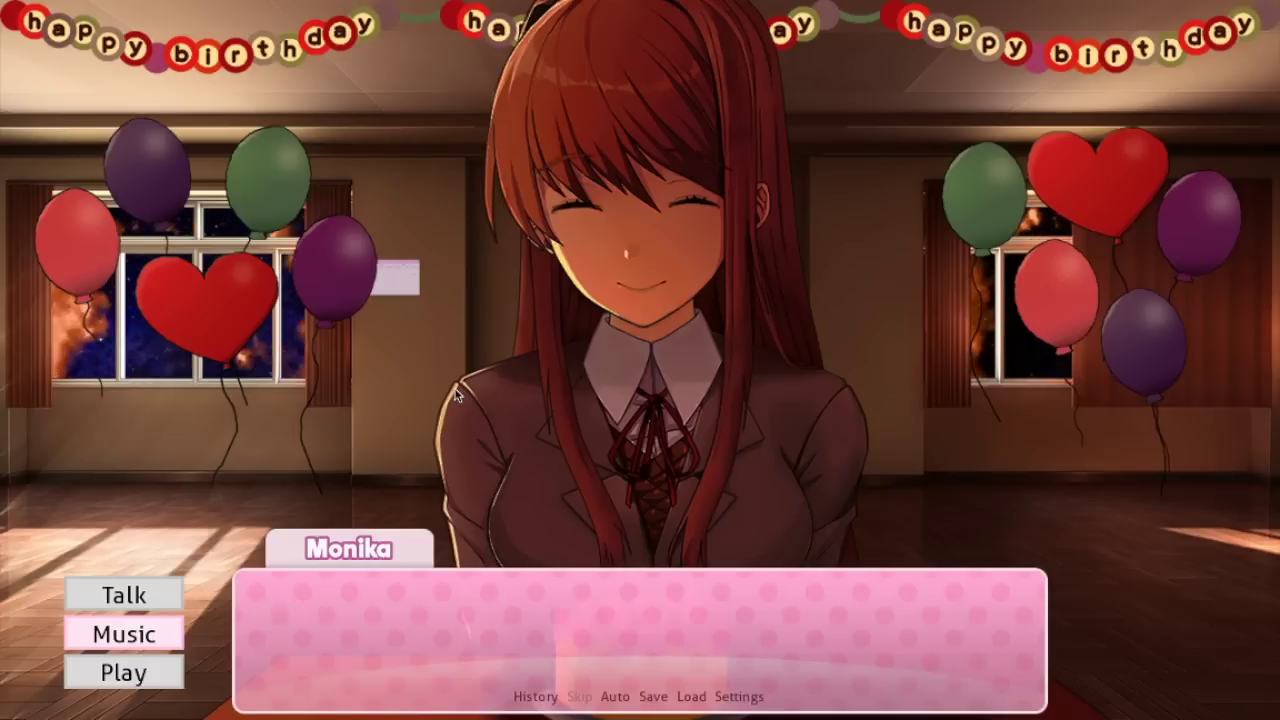
click(285, 511)
click(285, 511)
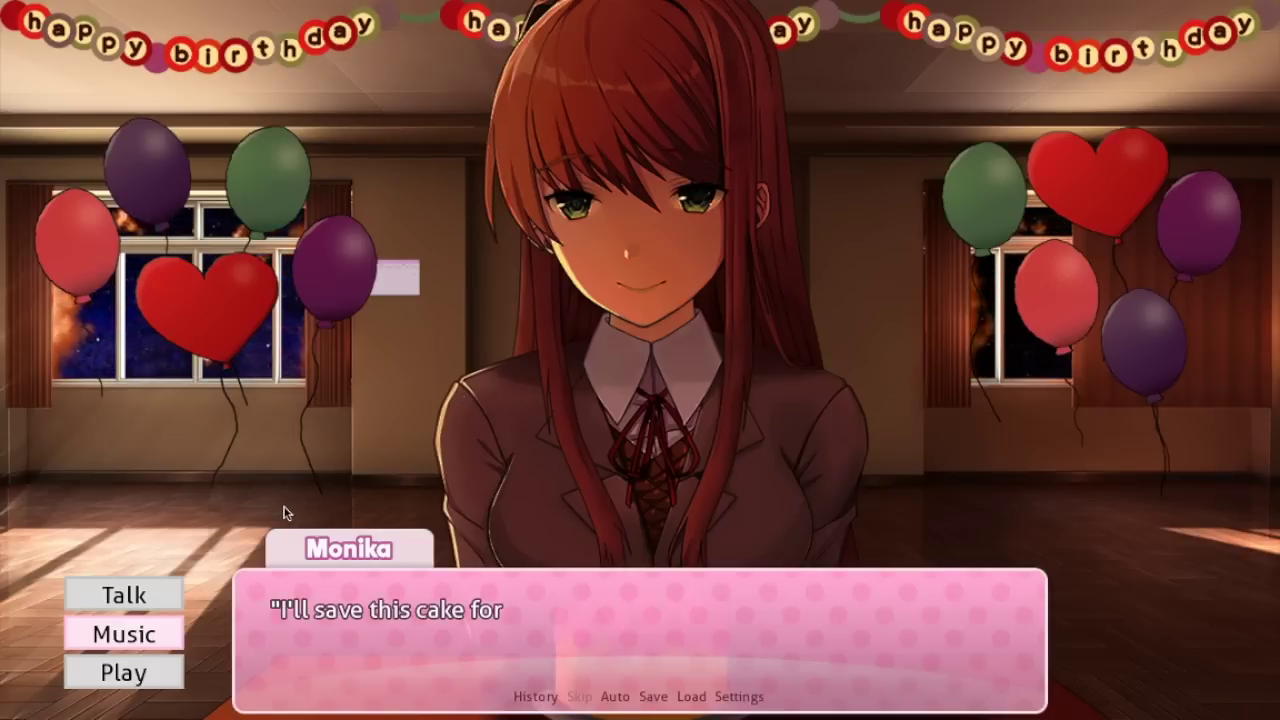